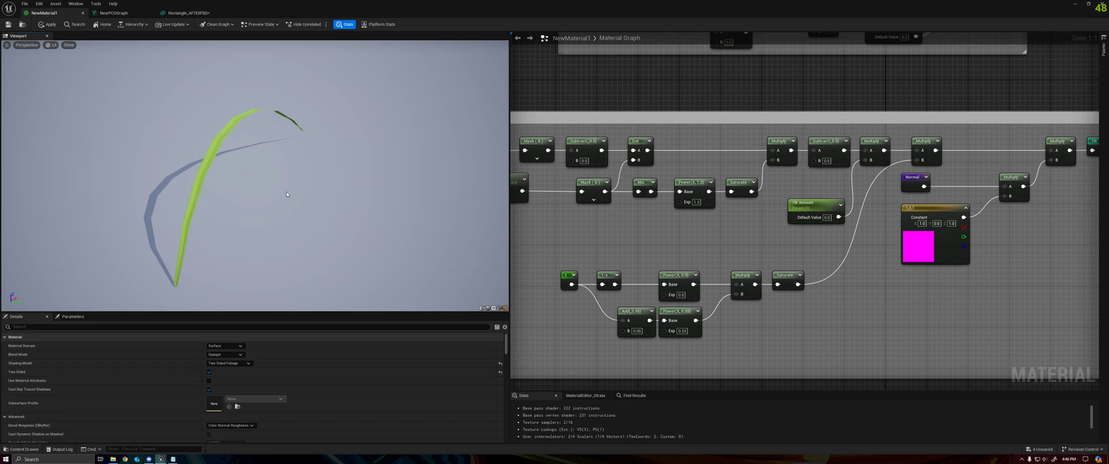
# Set the Tilt Amount parameter's default value to 1.2 while viewing the grass blade from a low side angle
pyautogui.moveTo(347, 189); pyautogui.dragTo(223, 127)
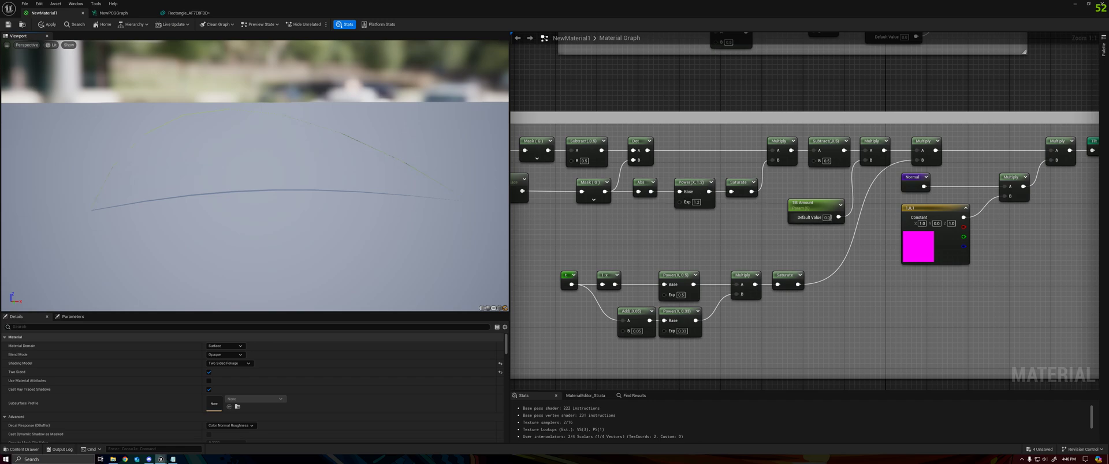
pyautogui.click(827, 217)
pyautogui.write('1.2')
pyautogui.press('Return')
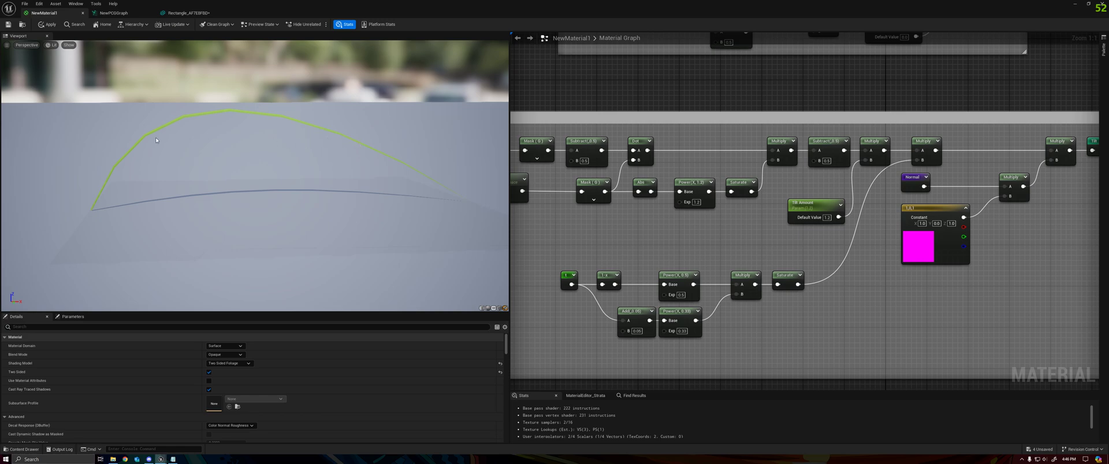
# Inspect the blade edge-on from several angles and raise the Tilt Amount default value to 20
pyautogui.moveTo(374, 232); pyautogui.dragTo(217, 203)
pyautogui.moveTo(324, 217); pyautogui.dragTo(356, 186)
pyautogui.moveTo(383, 247); pyautogui.dragTo(390, 258)
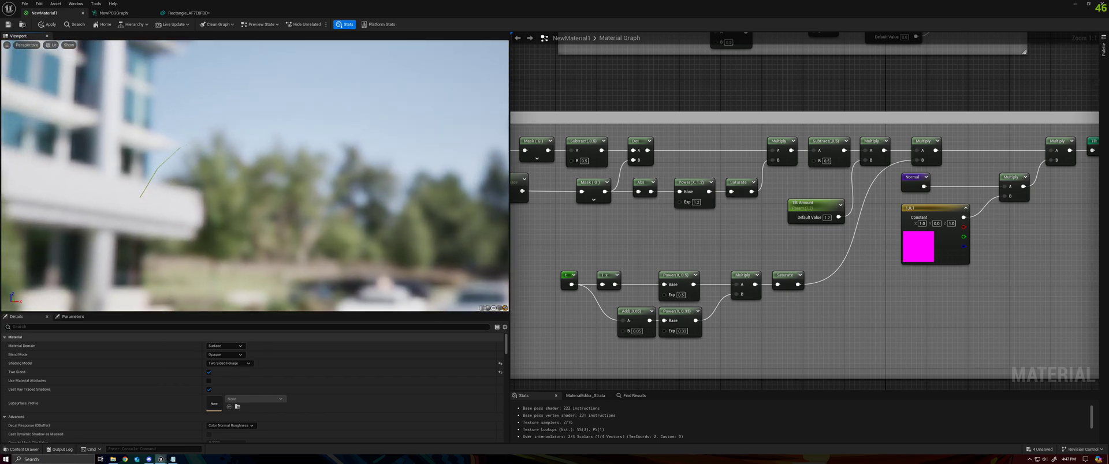
pyautogui.moveTo(323, 208); pyautogui.dragTo(321, 249)
pyautogui.moveTo(411, 251); pyautogui.dragTo(403, 224)
pyautogui.click(827, 217)
pyautogui.write('20')
pyautogui.press('Return')
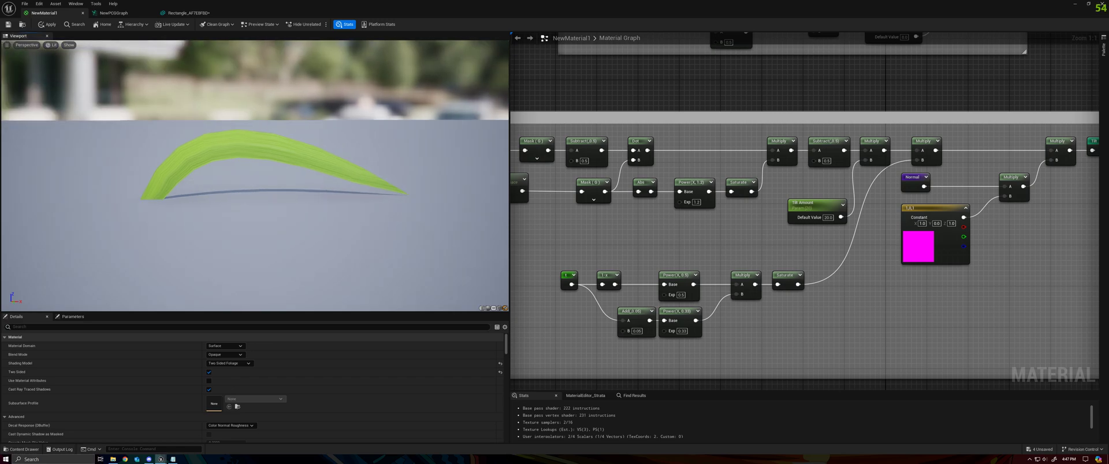
# Preview the output of the Subtract node that follows the texture coordinate mask in the Tilt section
pyautogui.moveTo(338, 200); pyautogui.dragTo(450, 223)
pyautogui.moveTo(255, 124); pyautogui.dragTo(24, 139)
pyautogui.moveTo(280, 142); pyautogui.dragTo(277, 195)
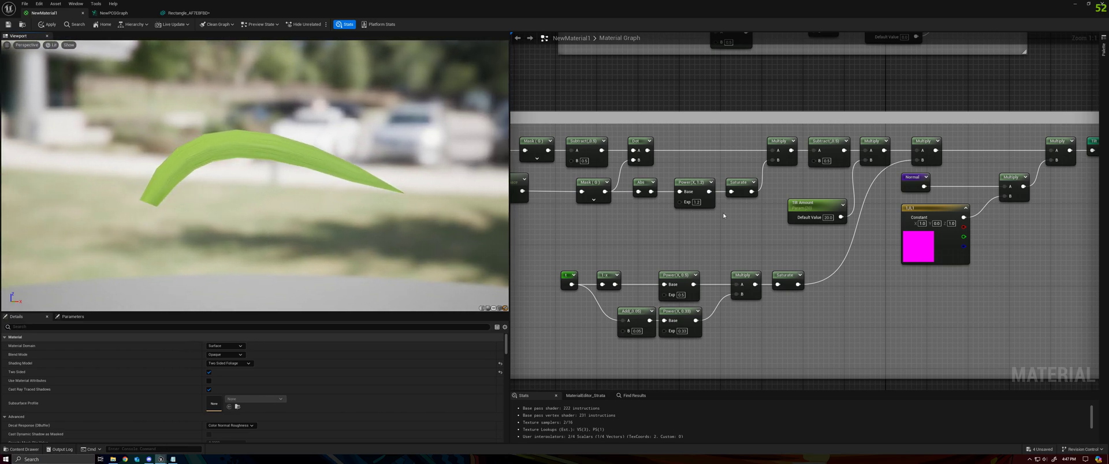
pyautogui.click(828, 218)
pyautogui.moveTo(559, 186); pyautogui.dragTo(748, 219, button='right')
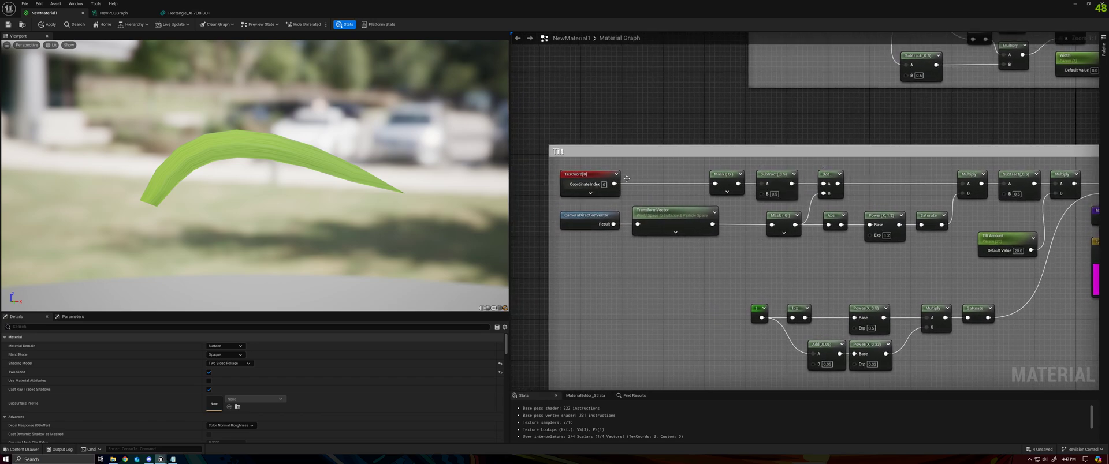
pyautogui.rightClick(777, 176)
pyautogui.click(813, 195)
pyautogui.moveTo(251, 152); pyautogui.dragTo(252, 154)
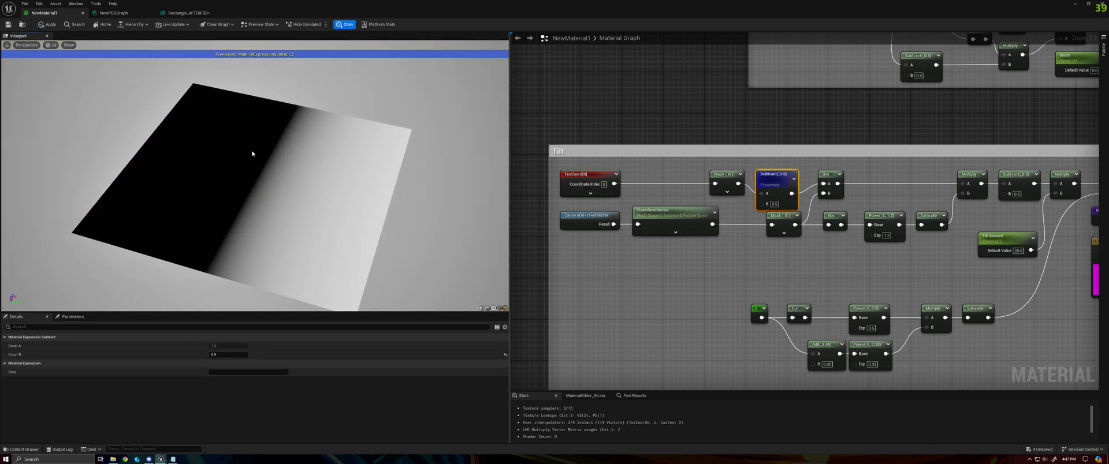
# Preview the Dot node fed by the centred coordinates and camera direction, and examine it from changing view angles
pyautogui.click(576, 213)
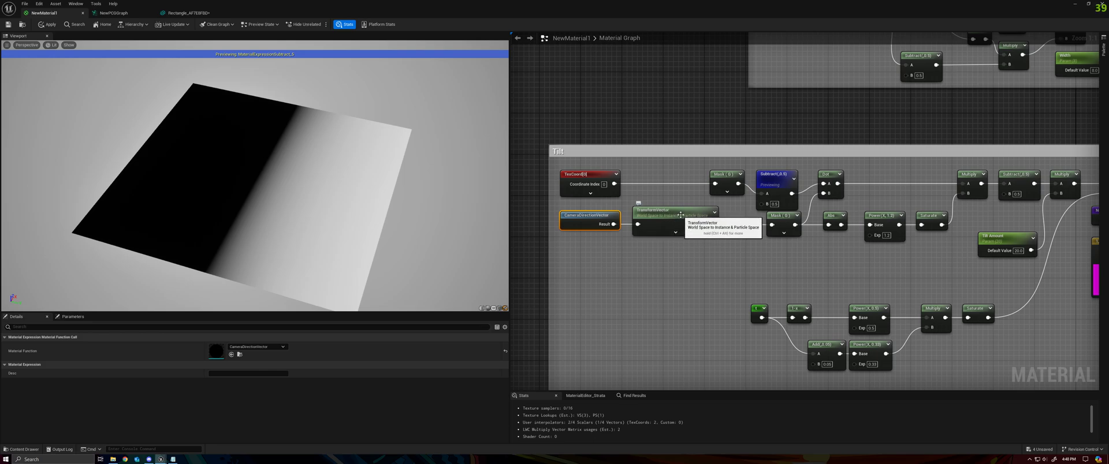
pyautogui.moveTo(347, 196); pyautogui.dragTo(237, 127)
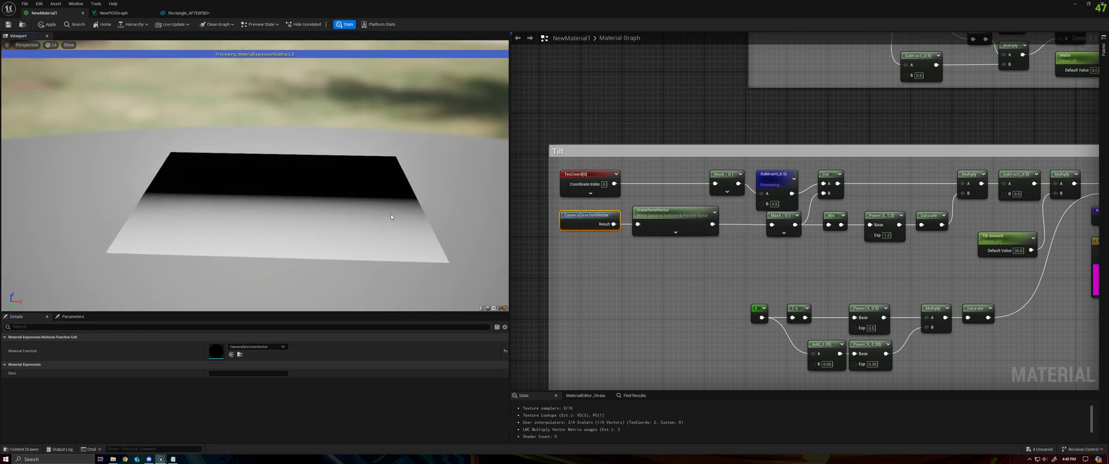
pyautogui.moveTo(381, 218); pyautogui.dragTo(371, 221)
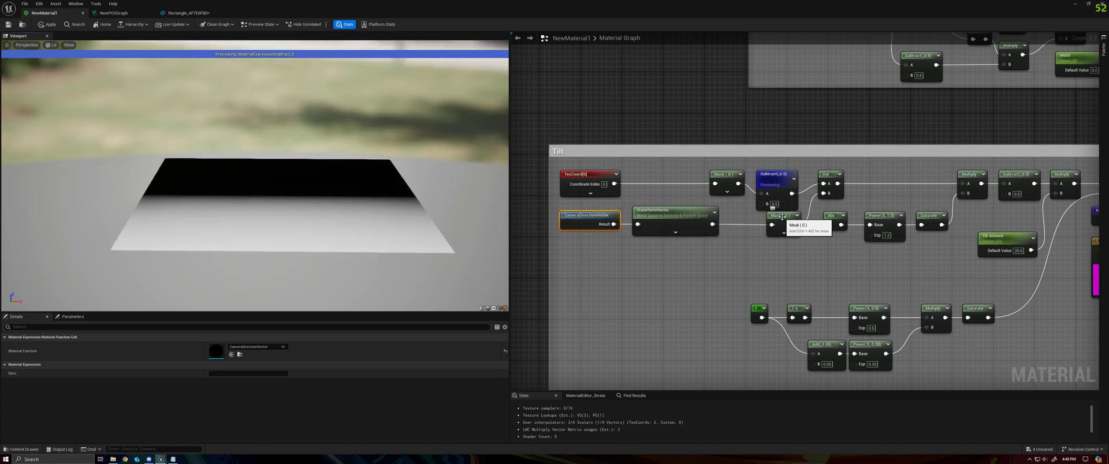
pyautogui.rightClick(829, 180)
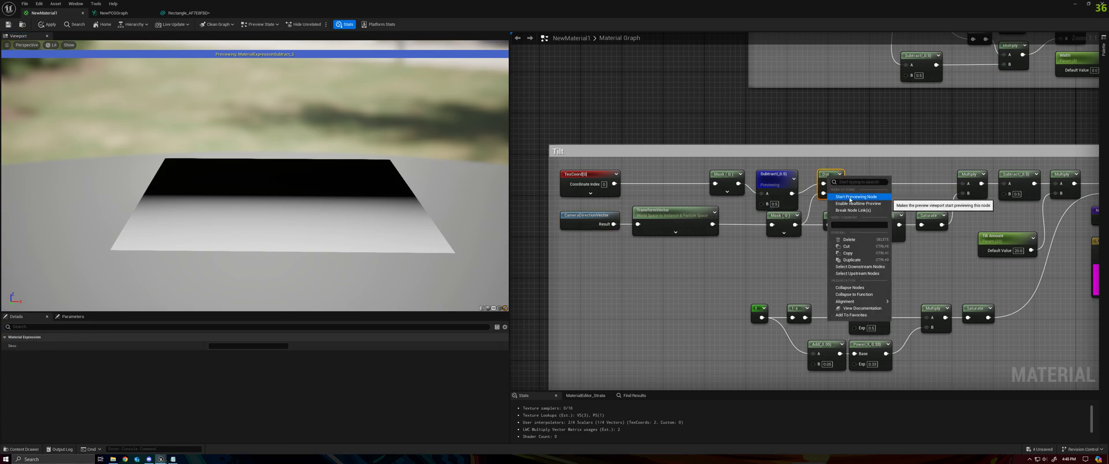
pyautogui.click(850, 198)
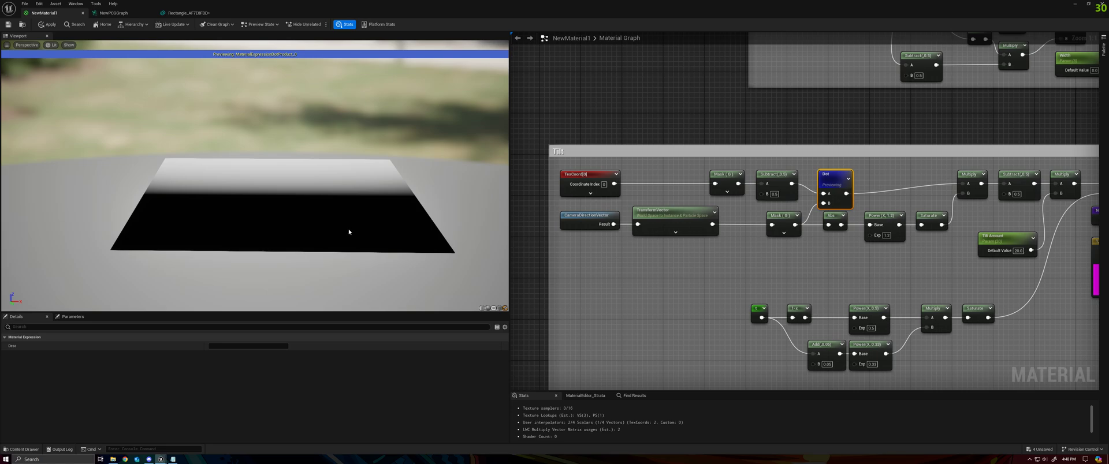
pyautogui.moveTo(349, 232); pyautogui.dragTo(349, 214, button='right')
pyautogui.moveTo(240, 230); pyautogui.dragTo(130, 224)
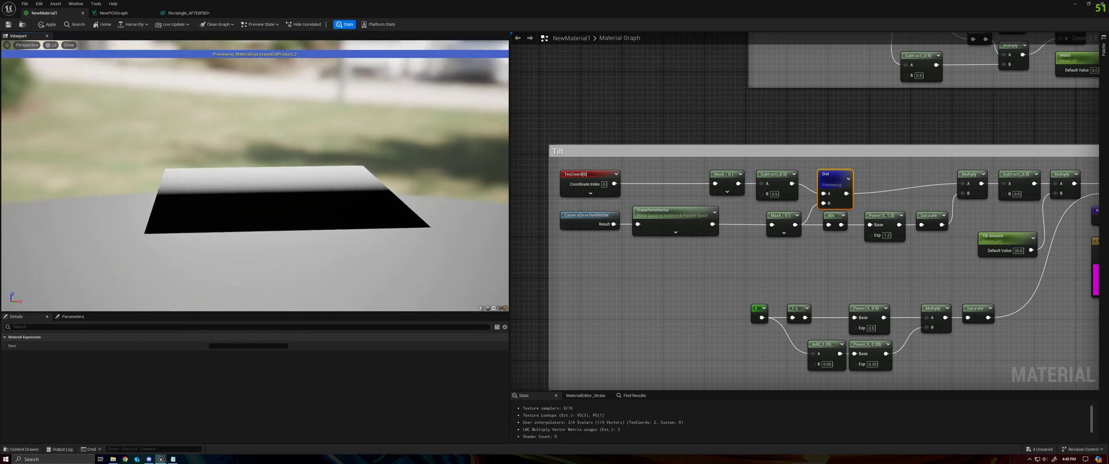
# Preview the Abs node of the camera direction branch and examine how it responds as the view rotates
pyautogui.moveTo(730, 259); pyautogui.dragTo(530, 266, button='right')
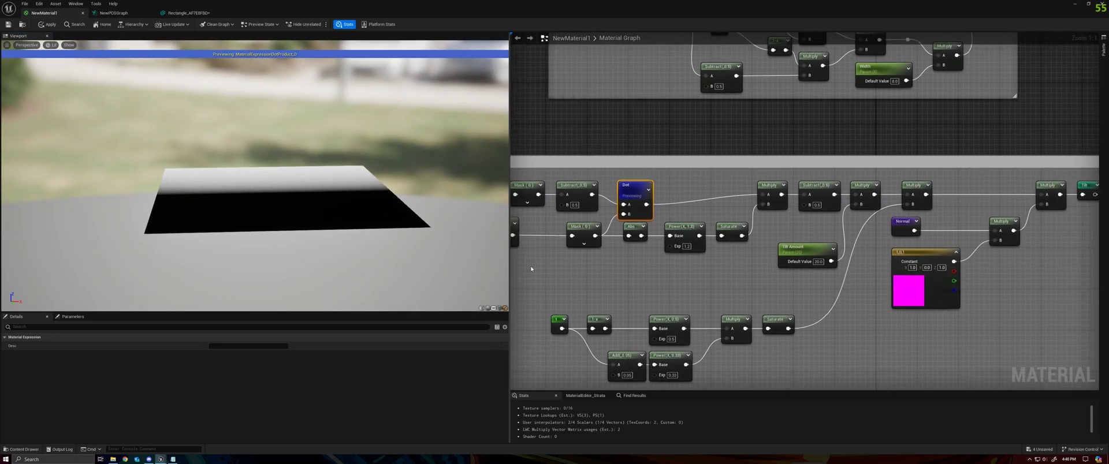
pyautogui.rightClick(636, 232)
pyautogui.click(662, 249)
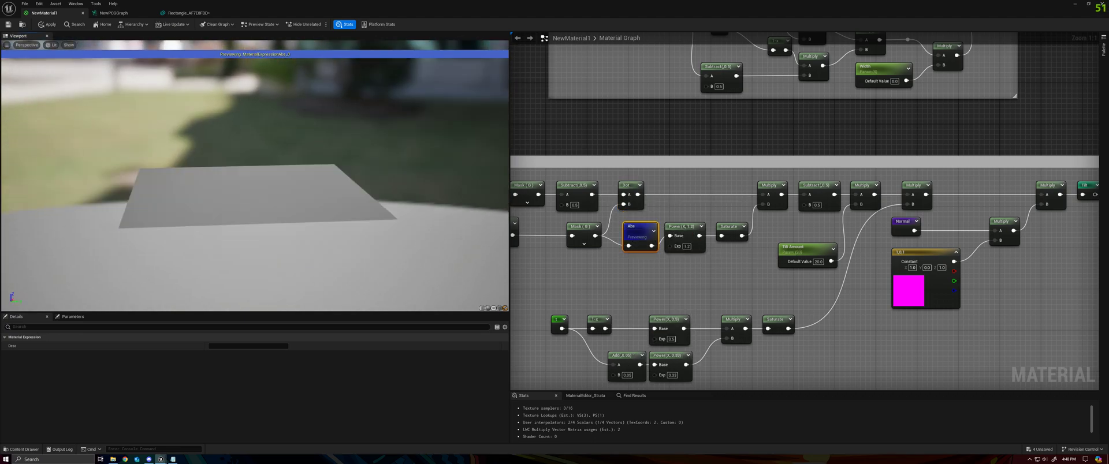
pyautogui.moveTo(242, 197); pyautogui.dragTo(323, 201)
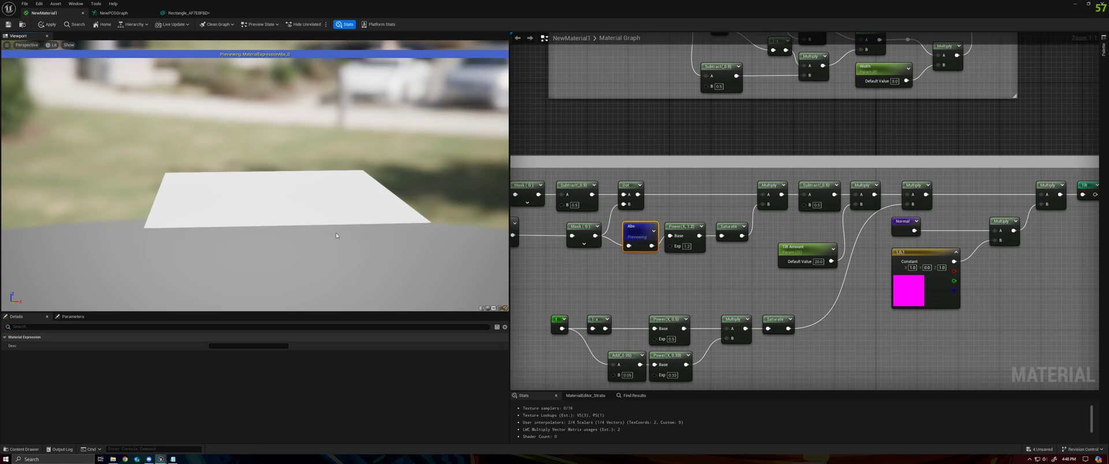
pyautogui.moveTo(342, 225); pyautogui.dragTo(461, 226)
# Preview the Saturate node after the camera direction branch's Power node and check it from rotated views
pyautogui.rightClick(725, 228)
pyautogui.click(751, 249)
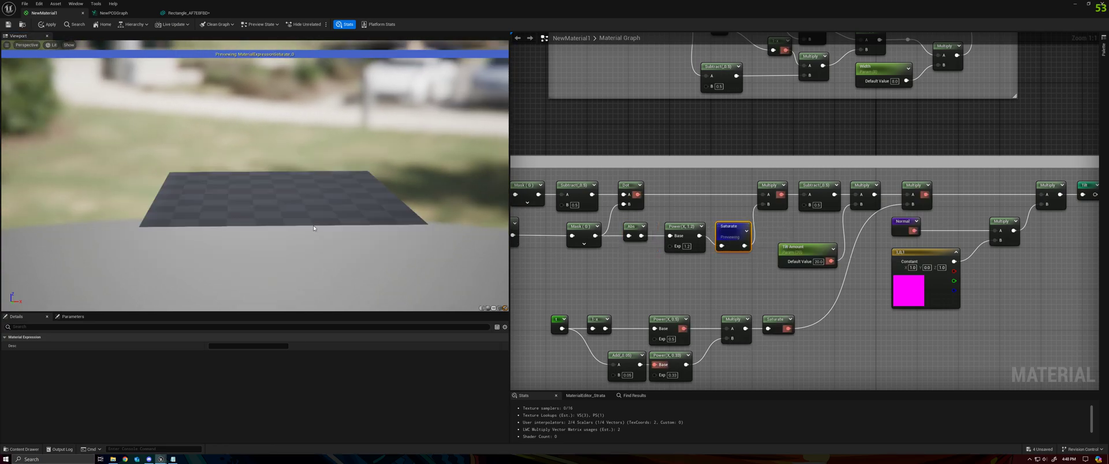
pyautogui.moveTo(289, 220); pyautogui.dragTo(399, 220)
pyautogui.moveTo(324, 226)
pyautogui.mouseDown()
pyautogui.moveTo(381, 227)
pyautogui.moveTo(288, 226)
pyautogui.moveTo(324, 227)
pyautogui.mouseUp()
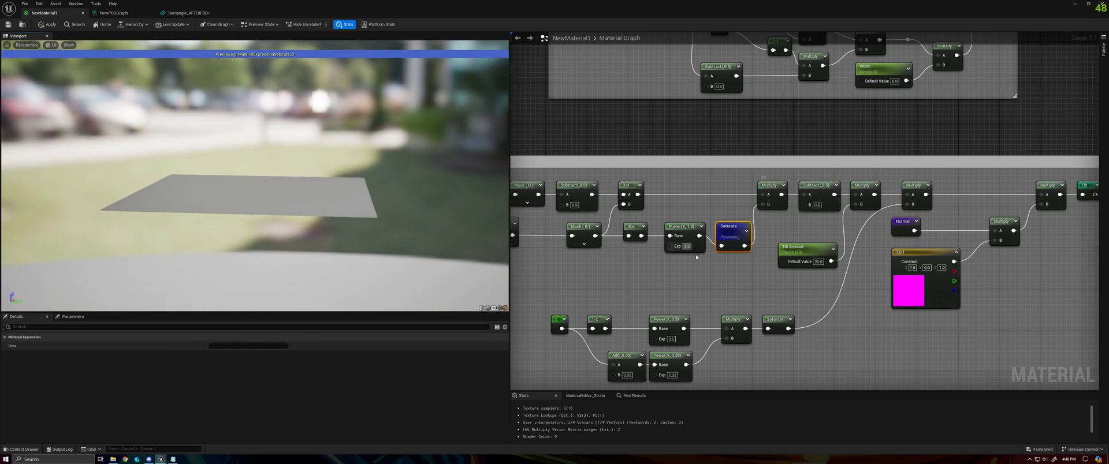
# Preview the Multiply node combining the Dot and Saturate results, and examine its gradient from all around the plane
pyautogui.rightClick(766, 194)
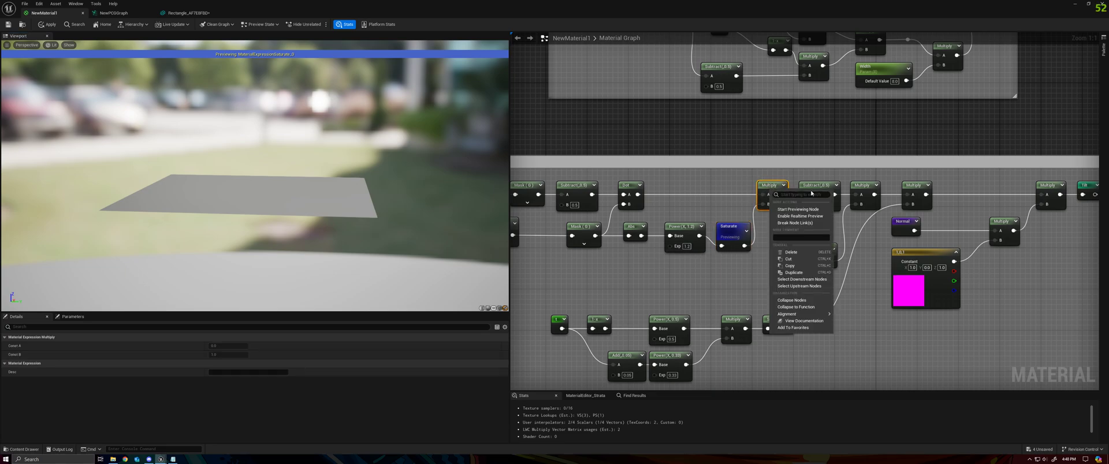
pyautogui.click(812, 173)
pyautogui.rightClick(763, 189)
pyautogui.click(792, 209)
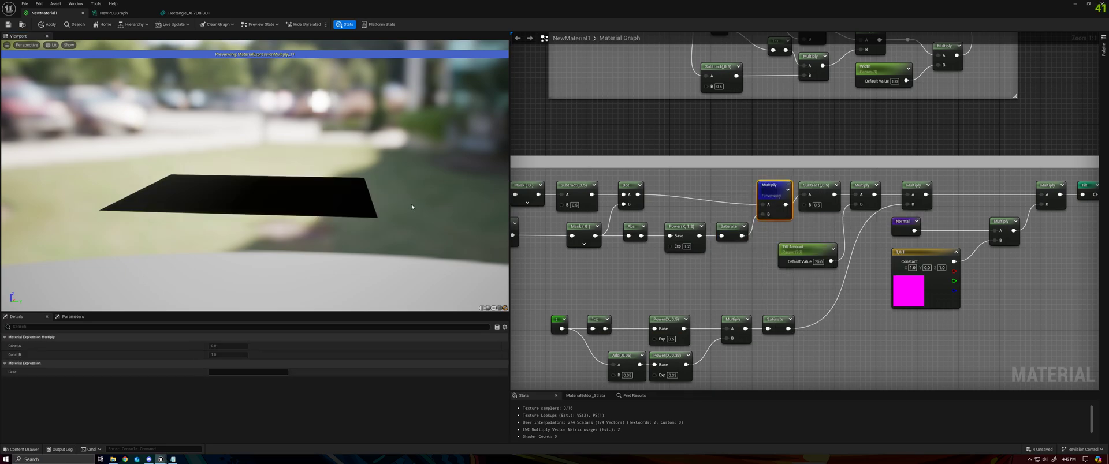
pyautogui.moveTo(254, 185); pyautogui.dragTo(277, 197)
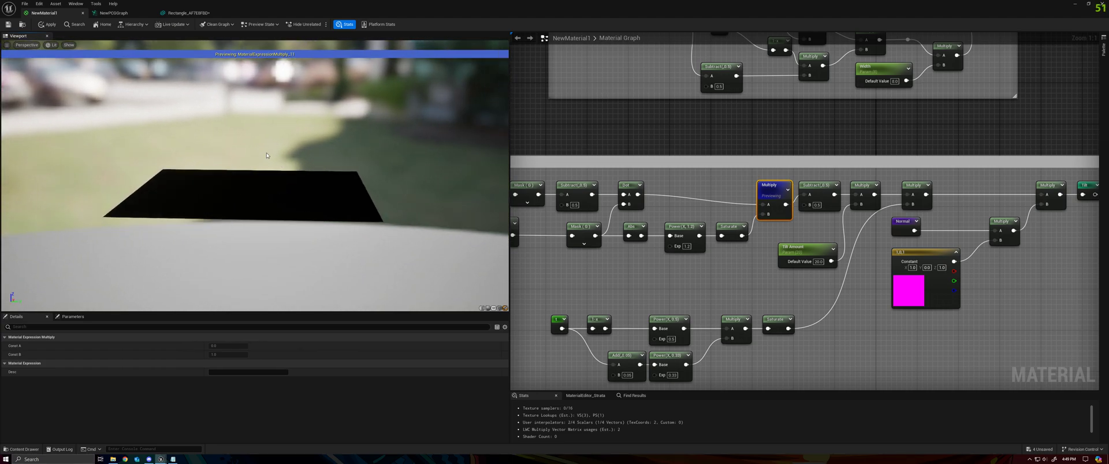
pyautogui.moveTo(361, 199); pyautogui.dragTo(419, 198)
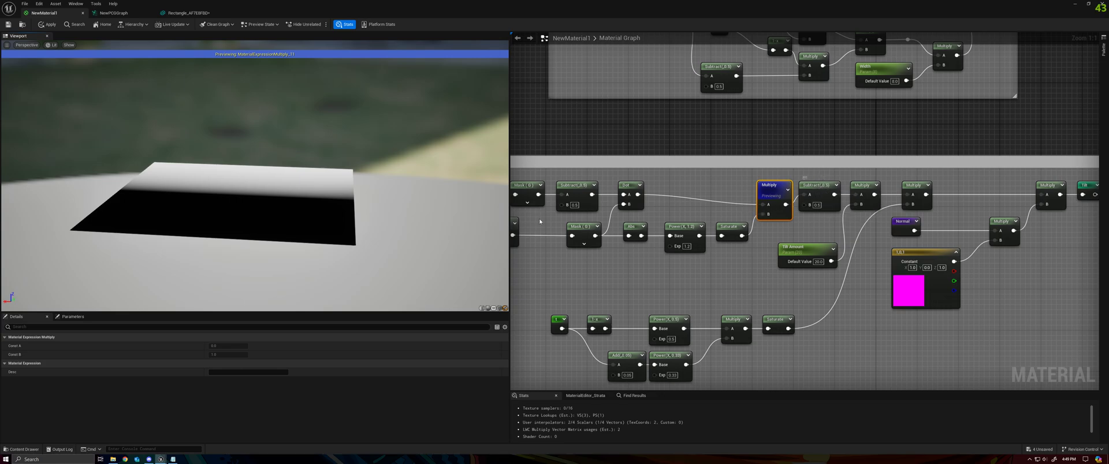
pyautogui.moveTo(399, 226); pyautogui.dragTo(376, 229)
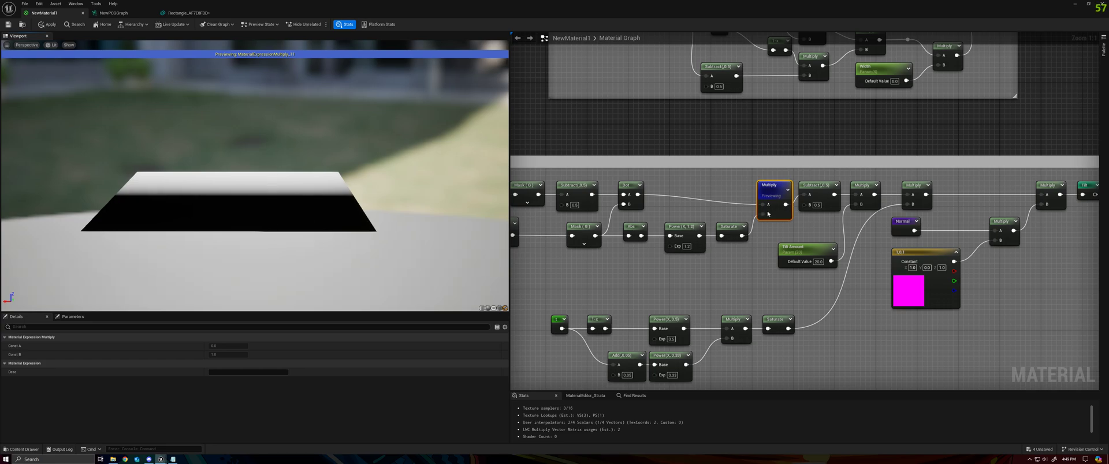
# Set the Tilt Amount parameter's default value back to 1.2
pyautogui.rightClick(867, 189)
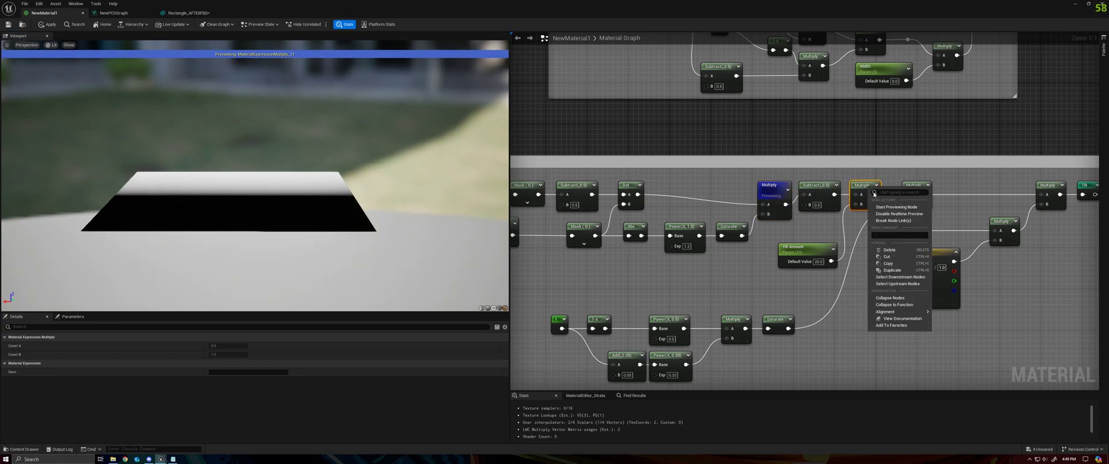
pyautogui.click(806, 247)
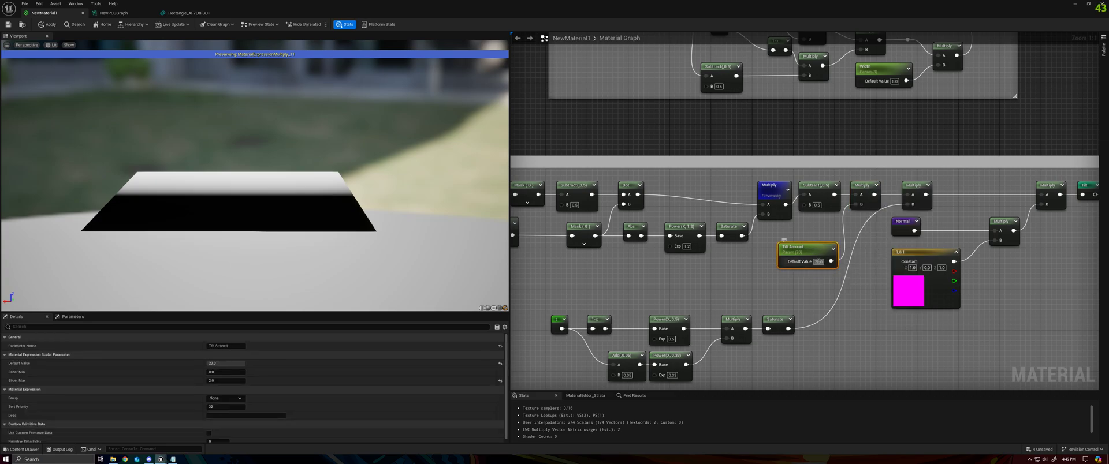
pyautogui.click(843, 278)
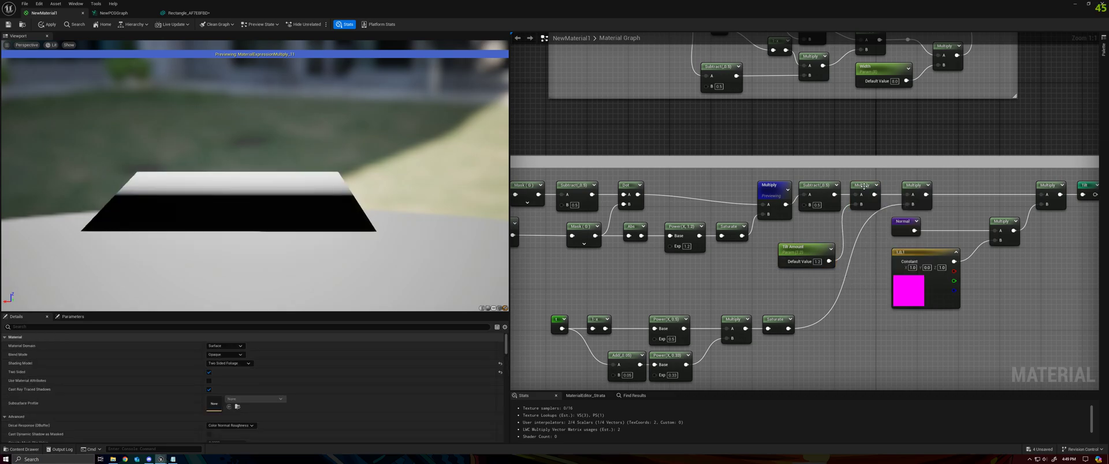
# Preview the Saturate node ending the lower Power and Multiply branch, and examine its falloff at the plane's edges
pyautogui.moveTo(552, 317); pyautogui.dragTo(589, 279, button='right')
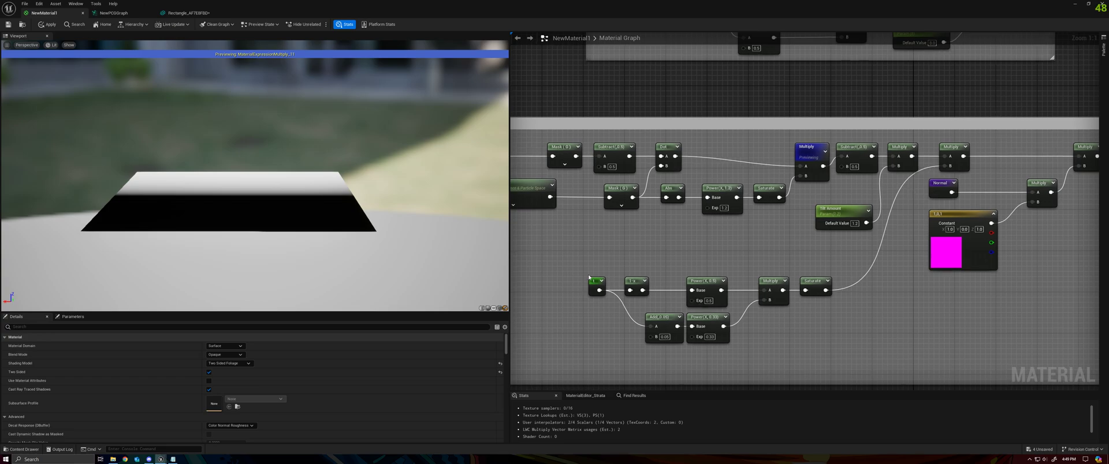
pyautogui.rightClick(815, 281)
pyautogui.click(835, 299)
pyautogui.press('space')
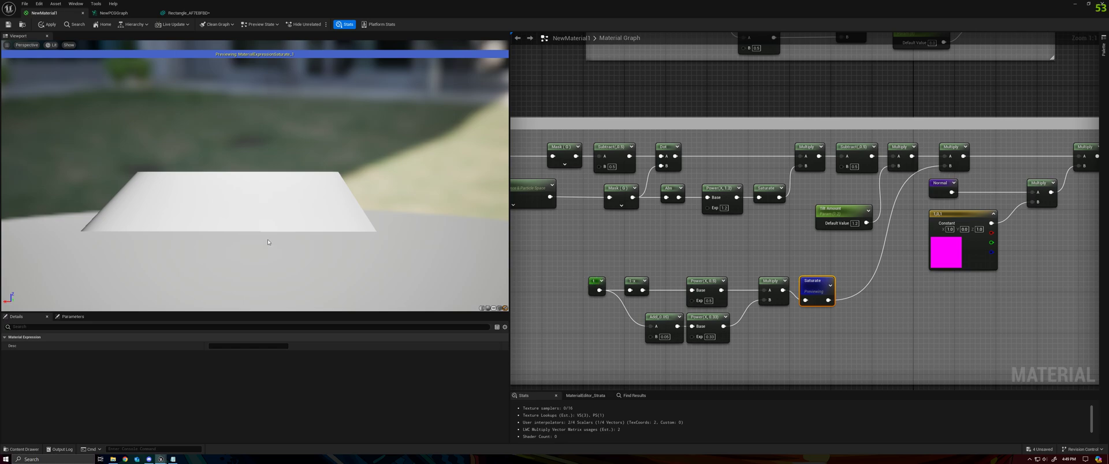
pyautogui.moveTo(242, 233); pyautogui.dragTo(151, 208, button='right')
pyautogui.moveTo(80, 195); pyautogui.dragTo(121, 181)
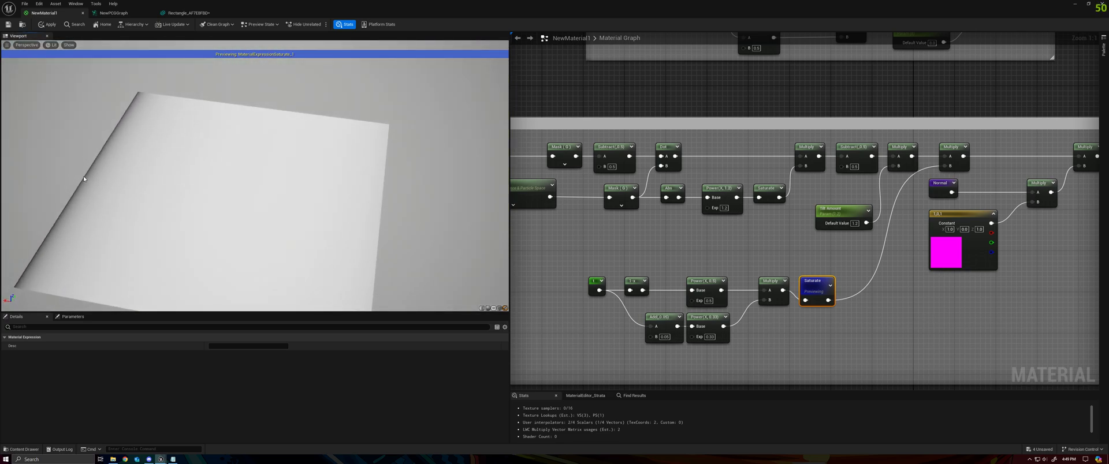
pyautogui.moveTo(81, 183); pyautogui.dragTo(181, 189)
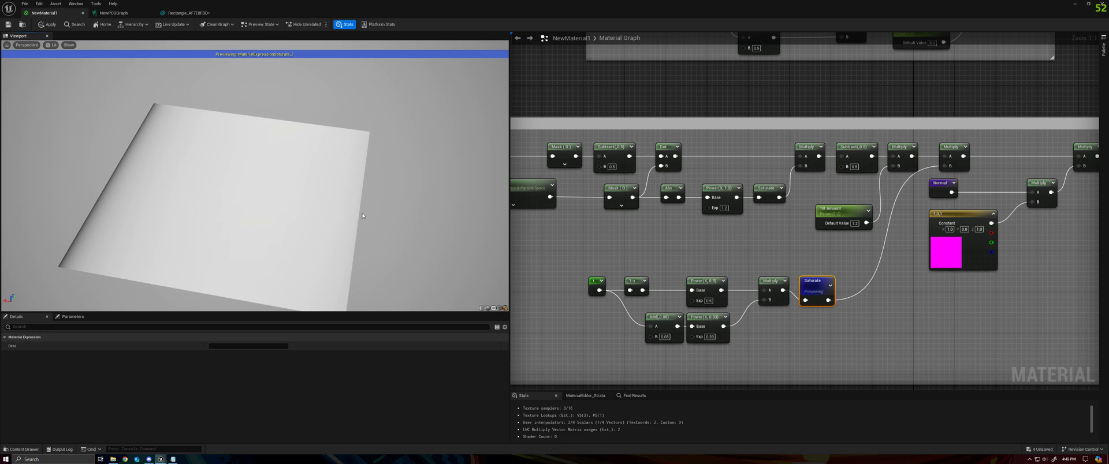
pyautogui.moveTo(362, 216); pyautogui.dragTo(155, 202)
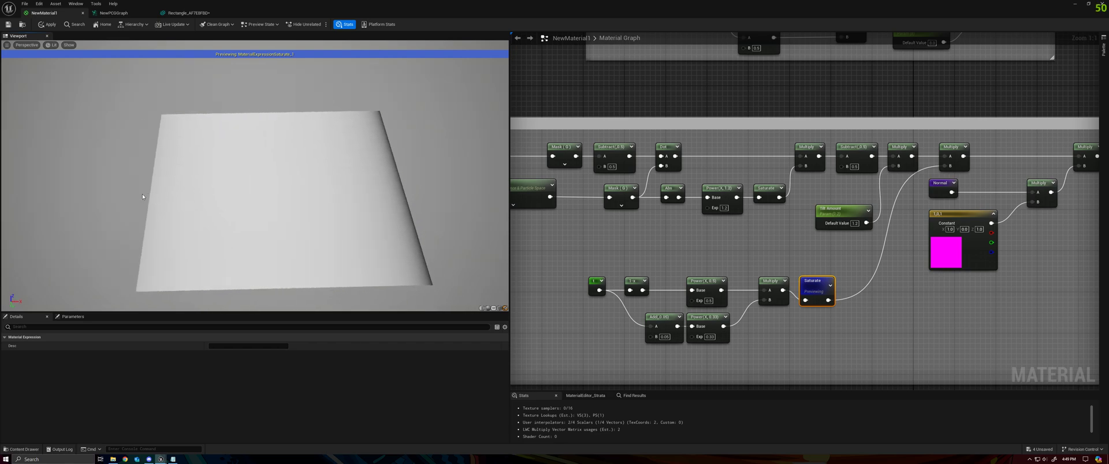
pyautogui.moveTo(254, 191); pyautogui.dragTo(253, 181)
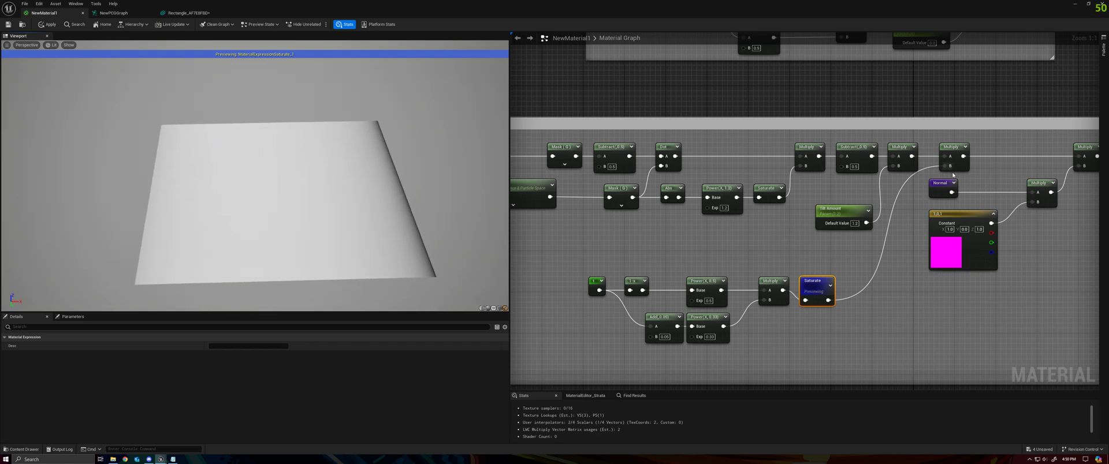
# Set the Tilt Amount default value to 10 and stop previewing the lower branch's Saturate node
pyautogui.moveTo(907, 219); pyautogui.dragTo(847, 225, button='right')
pyautogui.click(796, 230)
pyautogui.write('10')
pyautogui.click(809, 251)
pyautogui.rightClick(753, 284)
pyautogui.click(781, 312)
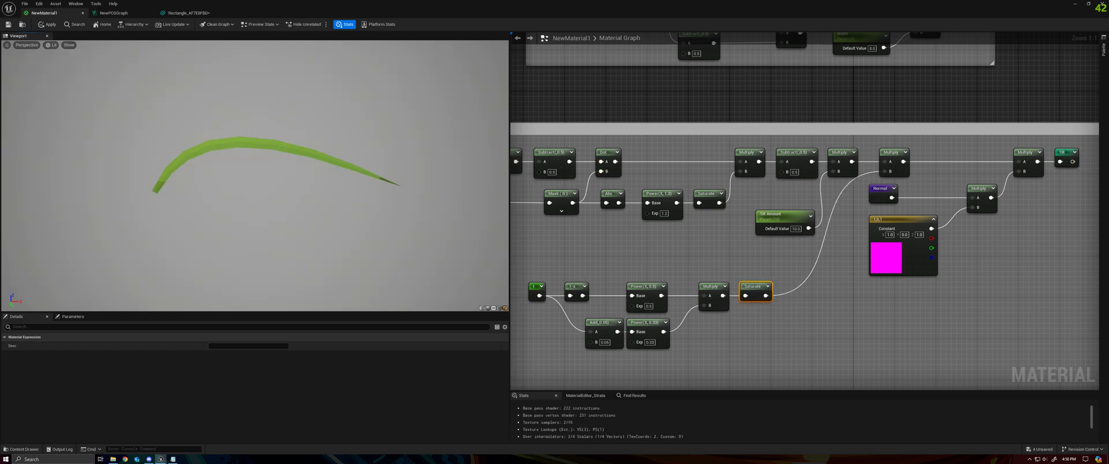
# Disconnect the lower Saturate from the Multiply's B input to compare the blade's ends, and reconnect it
pyautogui.keyDown('alt'); pyautogui.click(885, 172); pyautogui.keyUp('alt')
pyautogui.moveTo(337, 207); pyautogui.dragTo(327, 137)
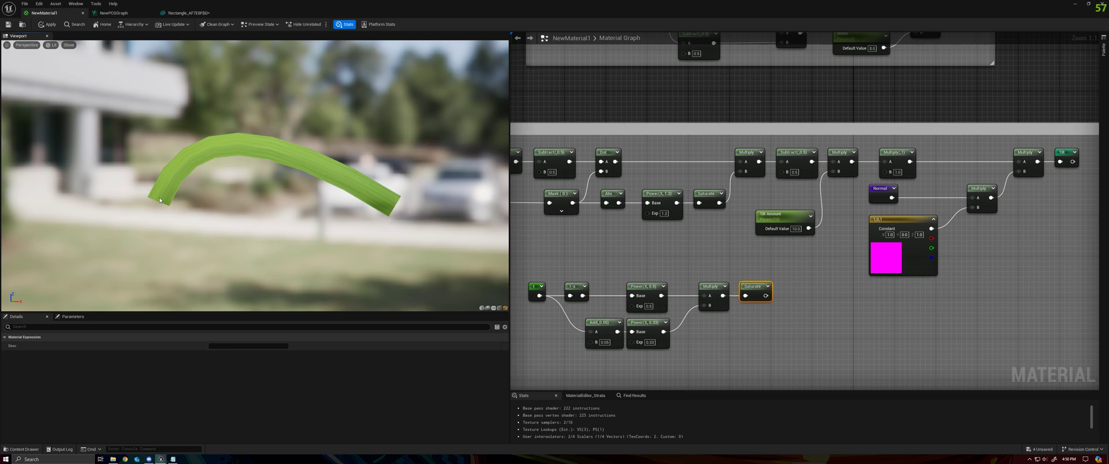
pyautogui.moveTo(334, 192); pyautogui.dragTo(339, 200)
pyautogui.moveTo(766, 296); pyautogui.dragTo(887, 171)
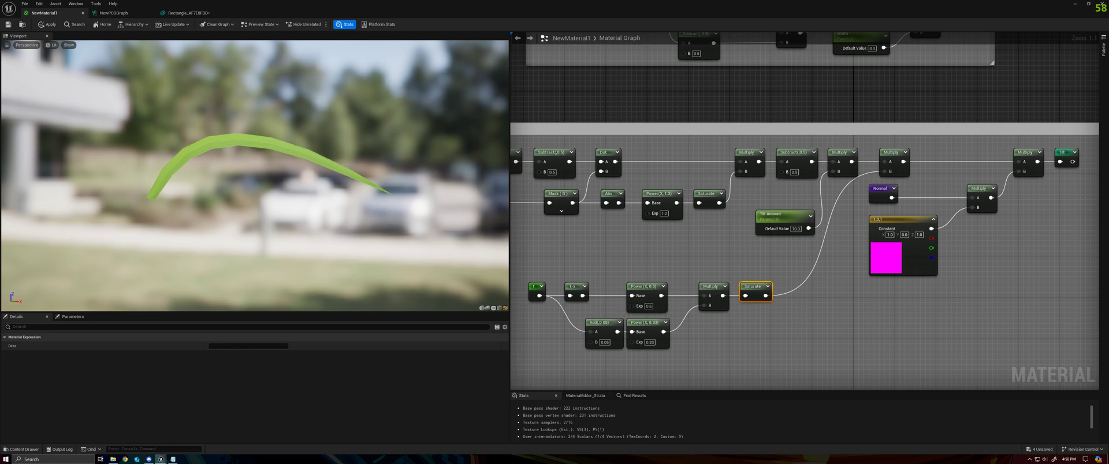
# Set the Tilt Amount default value to 1.2 and examine the blade edge-on and from above
pyautogui.moveTo(147, 202); pyautogui.dragTo(173, 208)
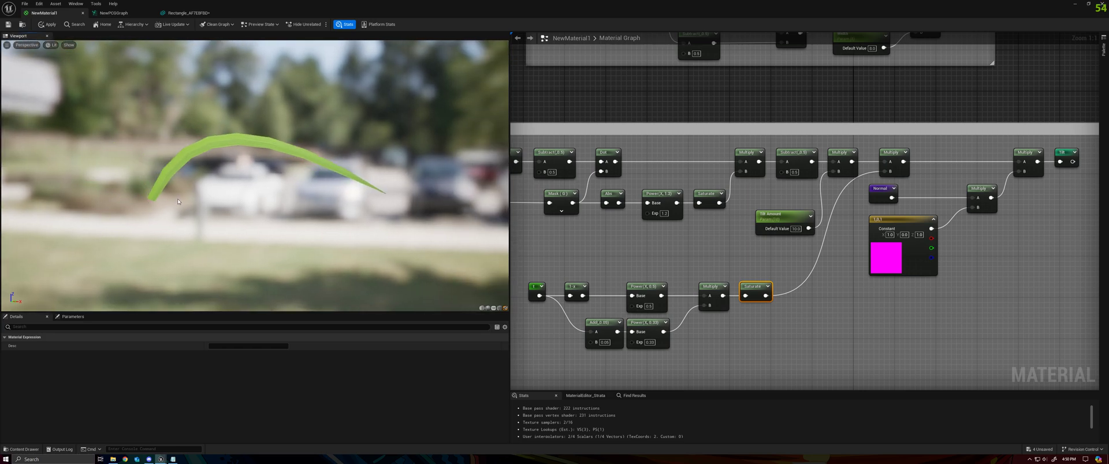
pyautogui.click(553, 231)
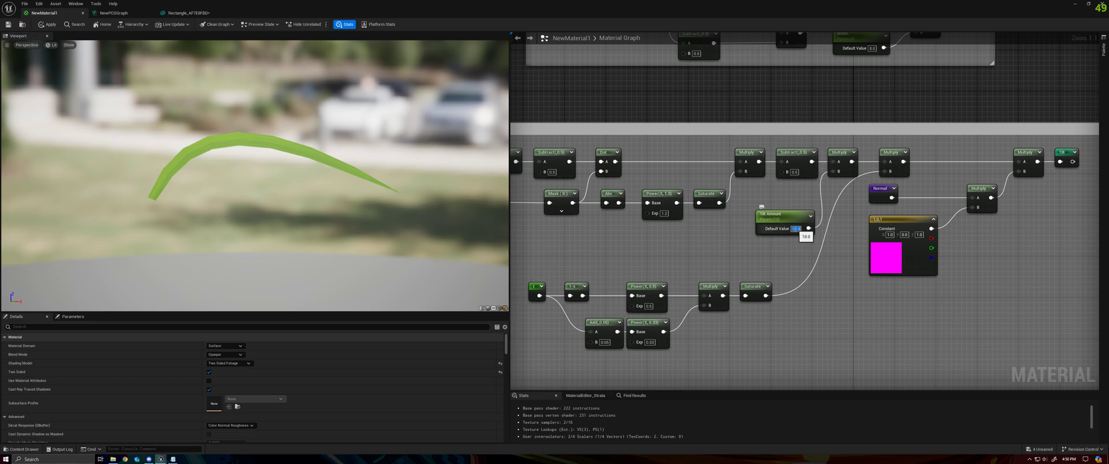
pyautogui.click(795, 230)
pyautogui.write('1.2')
pyautogui.press('Return')
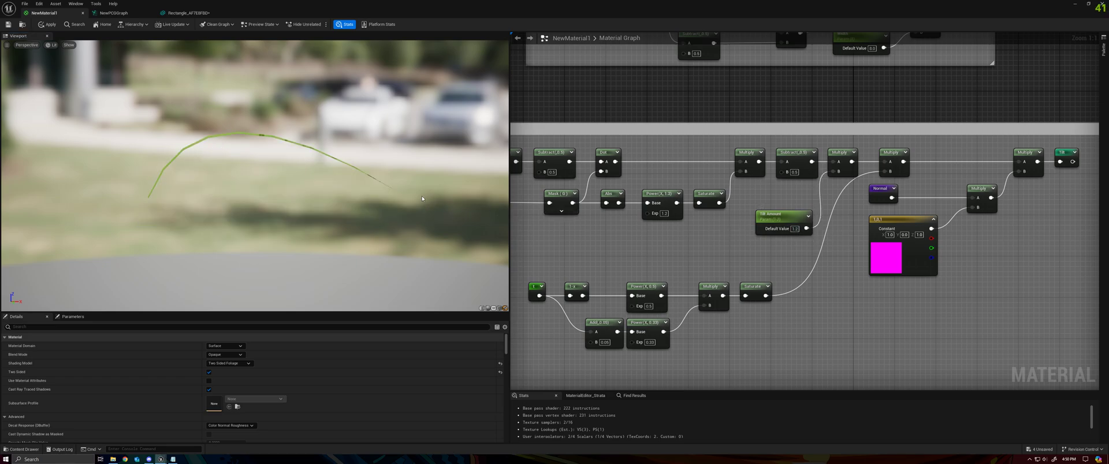
pyautogui.moveTo(875, 220); pyautogui.dragTo(970, 220, button='right')
pyautogui.moveTo(629, 223); pyautogui.dragTo(682, 220, button='right')
pyautogui.scroll(-1, 681, 220)
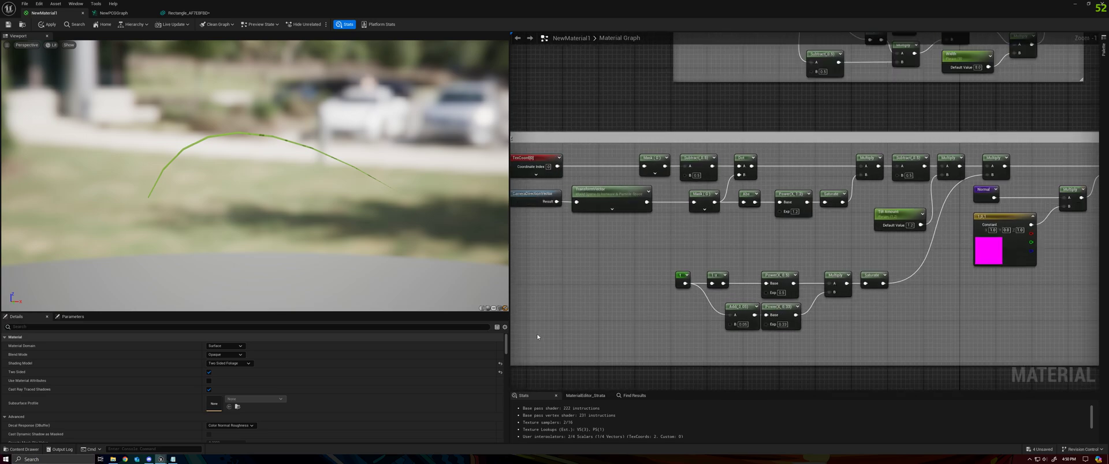
pyautogui.moveTo(391, 171); pyautogui.dragTo(376, 196)
pyautogui.moveTo(914, 223); pyautogui.dragTo(658, 229, button='right')
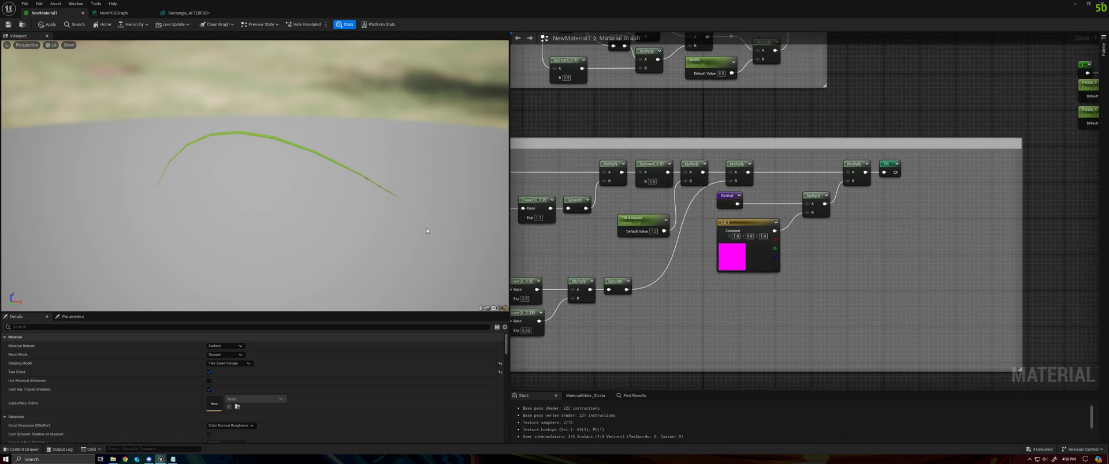
pyautogui.moveTo(418, 227)
pyautogui.mouseDown()
pyautogui.moveTo(390, 213)
pyautogui.moveTo(409, 216)
pyautogui.mouseUp()
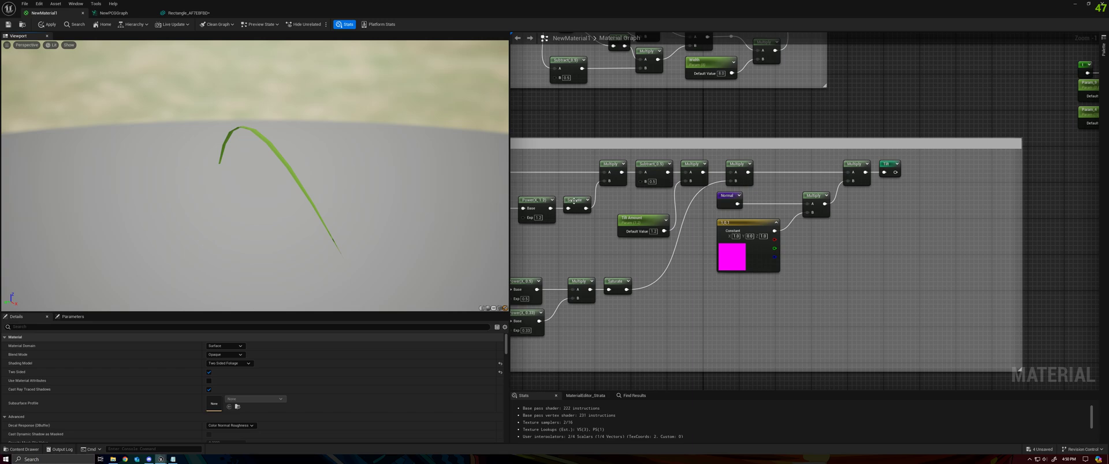
# Trace the Normal reroute used in the Tilt section back to its declaration and the MakeFloat3 and Normalize nodes feeding it
pyautogui.moveTo(728, 196); pyautogui.dragTo(757, 193, button='right')
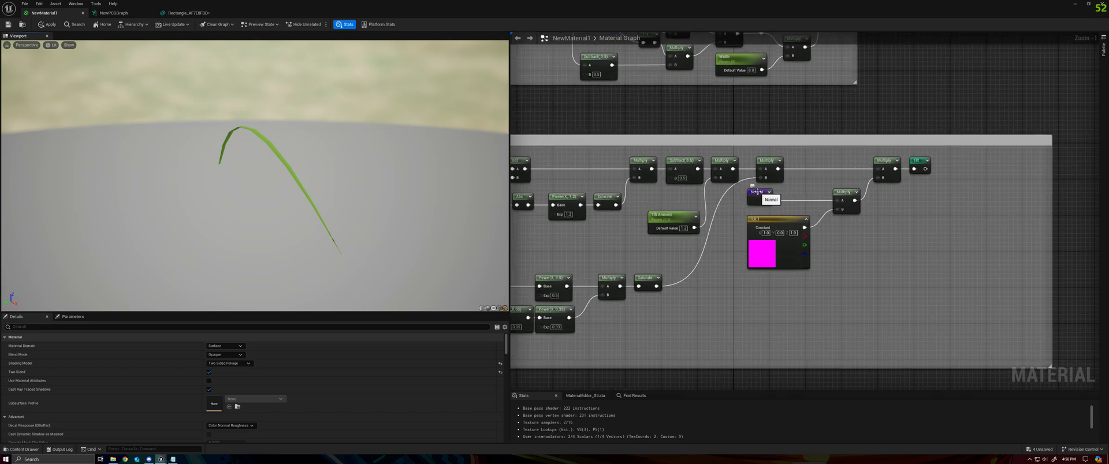
pyautogui.scroll(-1, 757, 193)
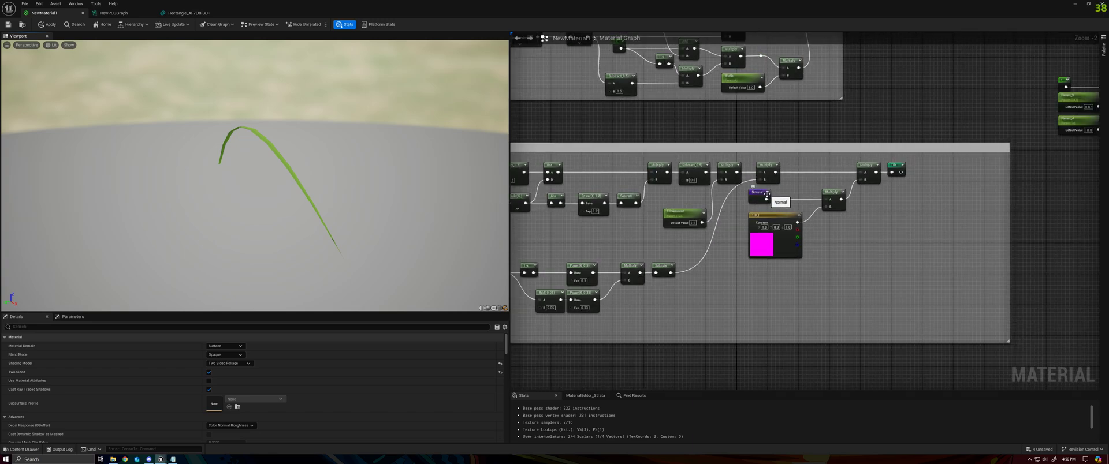
pyautogui.moveTo(916, 119); pyautogui.dragTo(836, 379, button='right')
pyautogui.moveTo(822, 228); pyautogui.dragTo(807, 388, button='right')
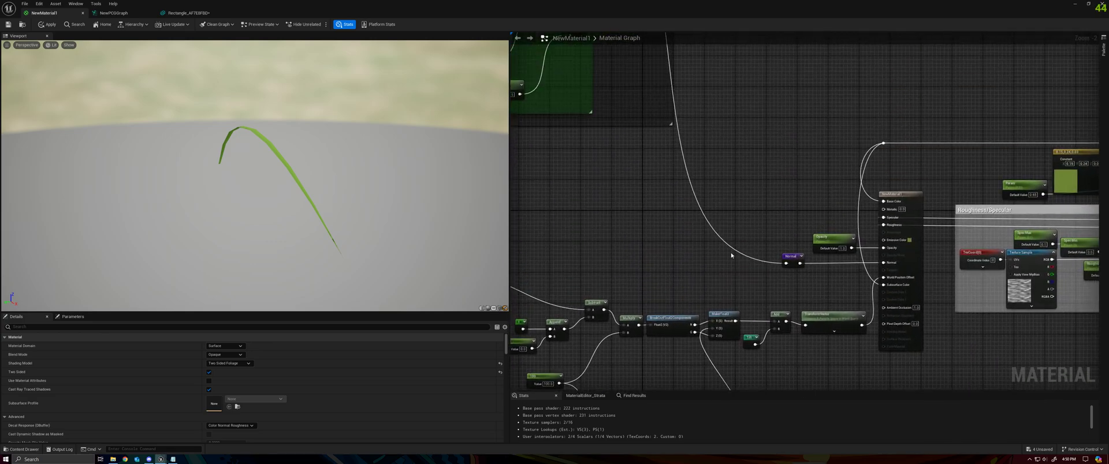
pyautogui.moveTo(730, 255); pyautogui.dragTo(836, 389, button='right')
pyautogui.moveTo(743, 297); pyautogui.dragTo(885, 374, button='right')
pyautogui.scroll(-2, 885, 374)
pyautogui.moveTo(793, 322); pyautogui.dragTo(748, 276, button='right')
pyautogui.scroll(3, 803, 130)
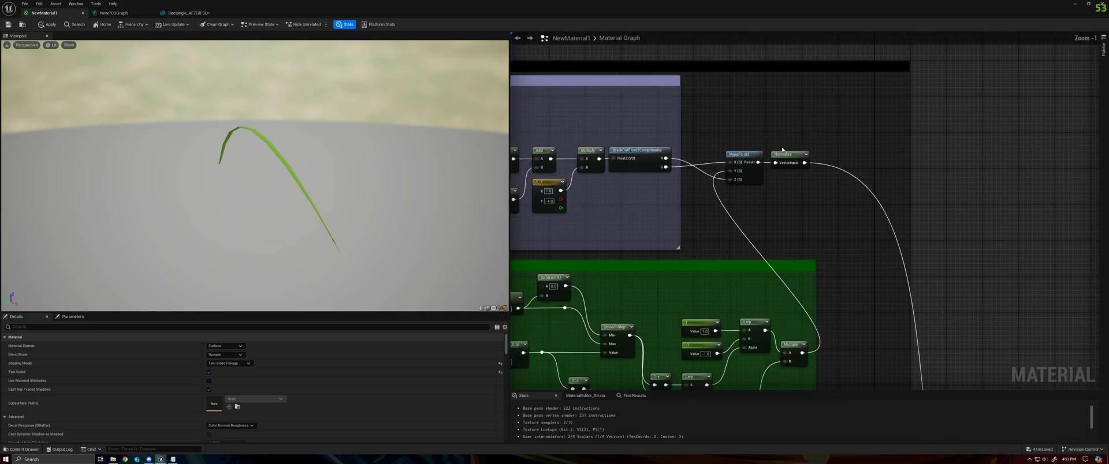
pyautogui.moveTo(927, 232); pyautogui.dragTo(854, 50, button='right')
pyautogui.moveTo(901, 305); pyautogui.dragTo(746, 89, button='right')
pyautogui.click(813, 232)
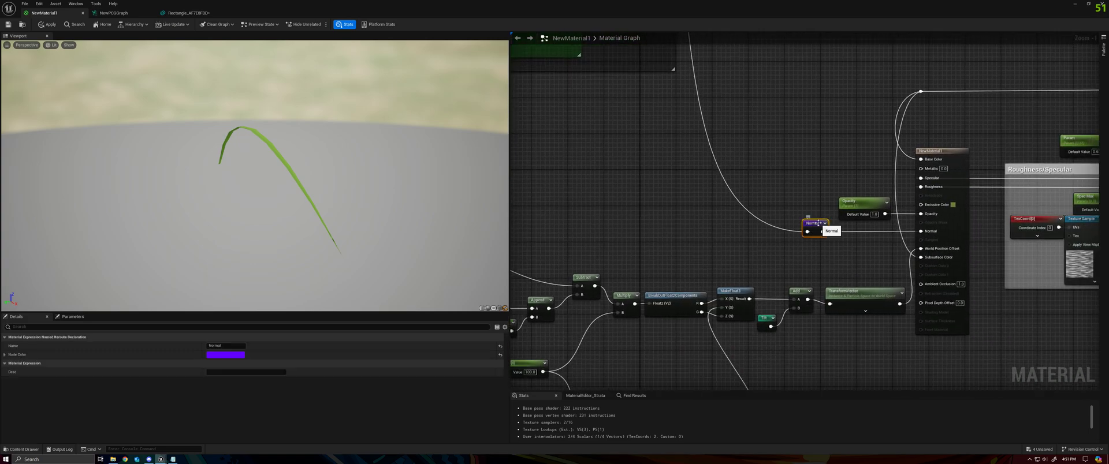
# Go back to the Tilt section and inspect the Normal reroute and the 1, 0, 1 constant multiplied with it
pyautogui.moveTo(875, 251); pyautogui.dragTo(855, 99, button='right')
pyautogui.moveTo(767, 265); pyautogui.dragTo(998, 79, button='right')
pyautogui.moveTo(988, 283); pyautogui.dragTo(862, 118, button='right')
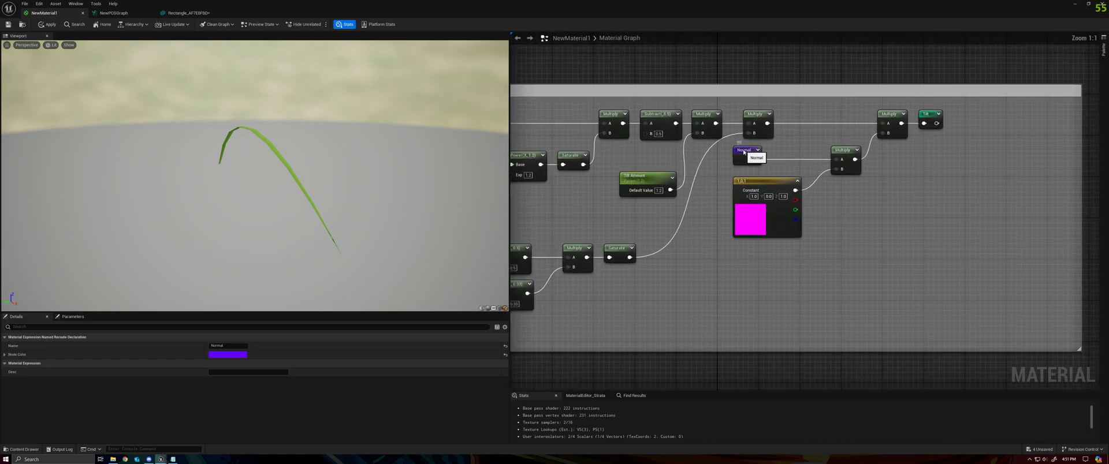
pyautogui.click(734, 149)
pyautogui.click(687, 199)
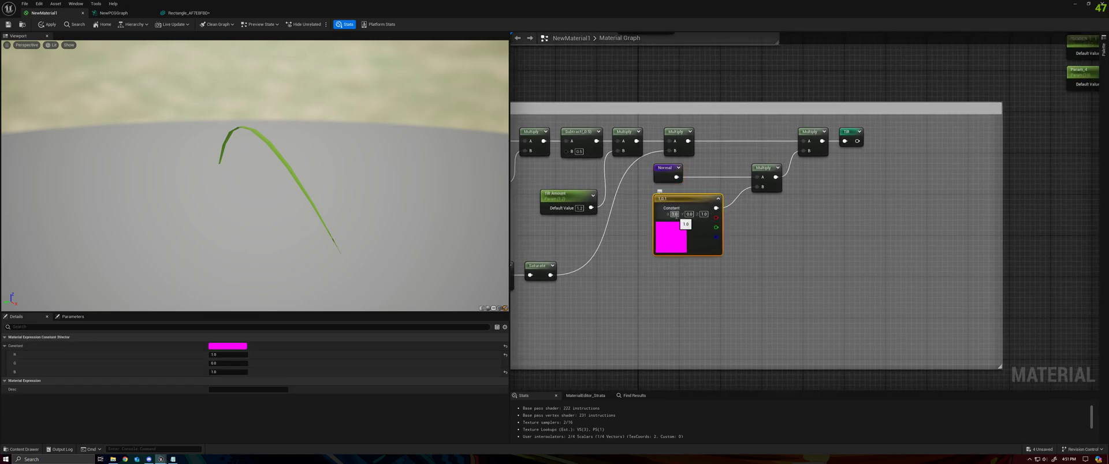
pyautogui.click(764, 224)
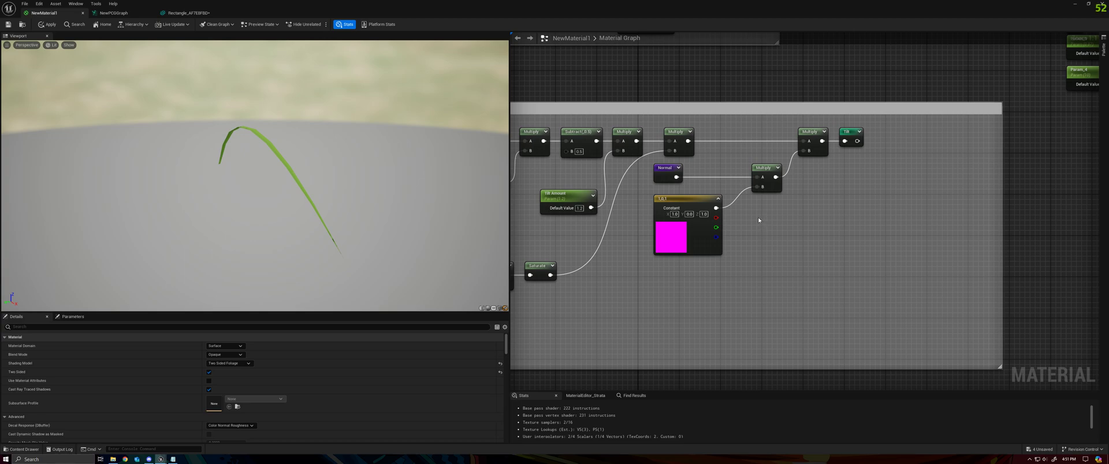
# Examine the blade from several angles, and preview the final Multiply feeding the Tilt reroute on the plane
pyautogui.moveTo(435, 157); pyautogui.dragTo(346, 182)
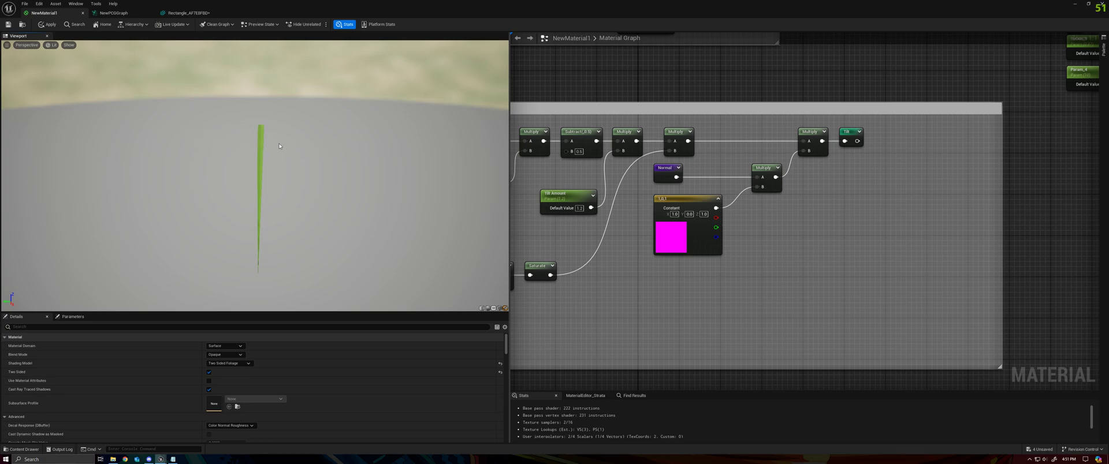
pyautogui.moveTo(270, 115); pyautogui.dragTo(292, 122)
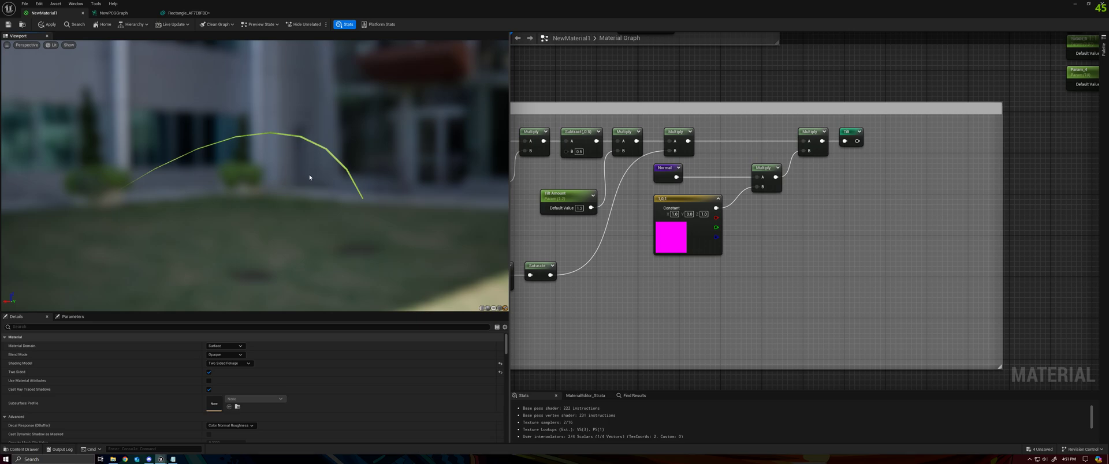
pyautogui.moveTo(309, 177); pyautogui.dragTo(353, 219)
pyautogui.moveTo(787, 168); pyautogui.dragTo(624, 257, button='right')
pyautogui.rightClick(691, 202)
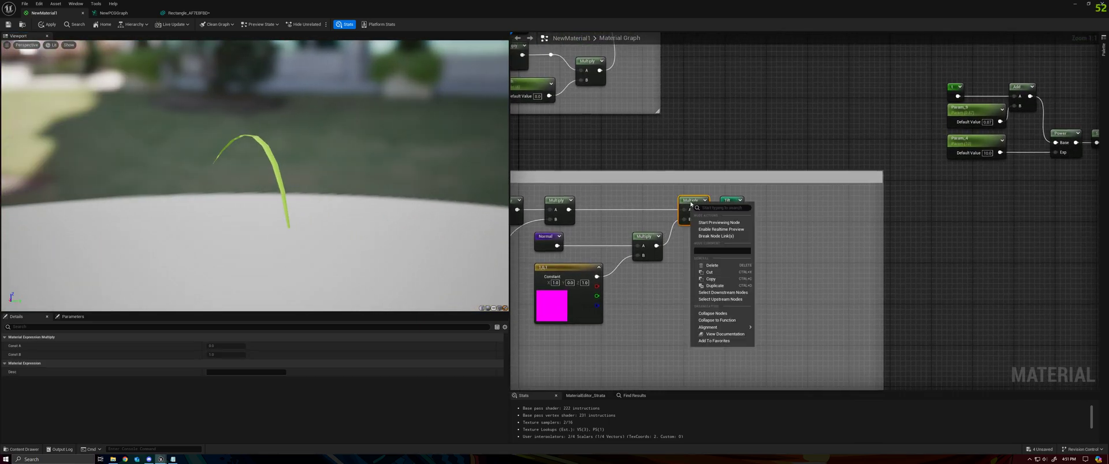
pyautogui.click(717, 227)
pyautogui.moveTo(339, 199); pyautogui.dragTo(278, 200)
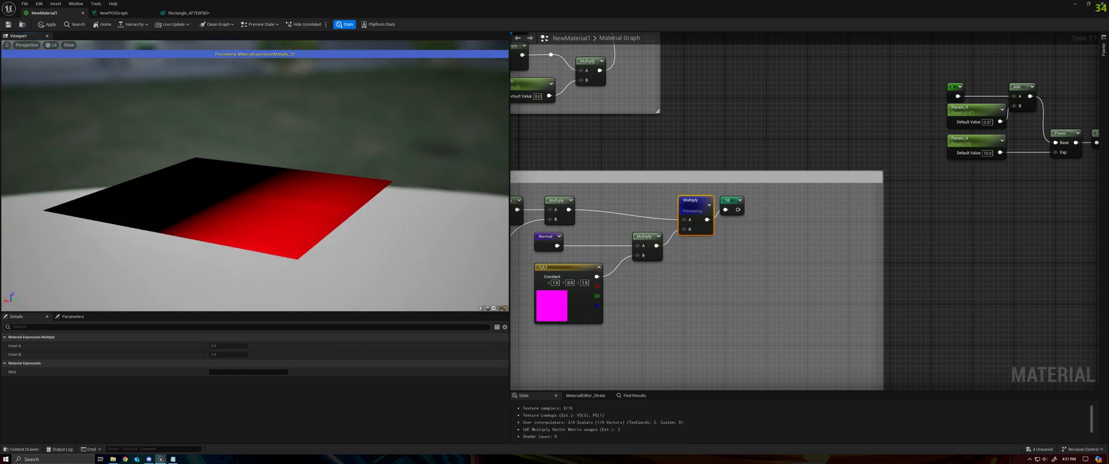
# Add an Abs node fed by the final Multiply's output and preview it on the plane
pyautogui.rightClick(701, 276)
pyautogui.write('abs')
pyautogui.press('Return')
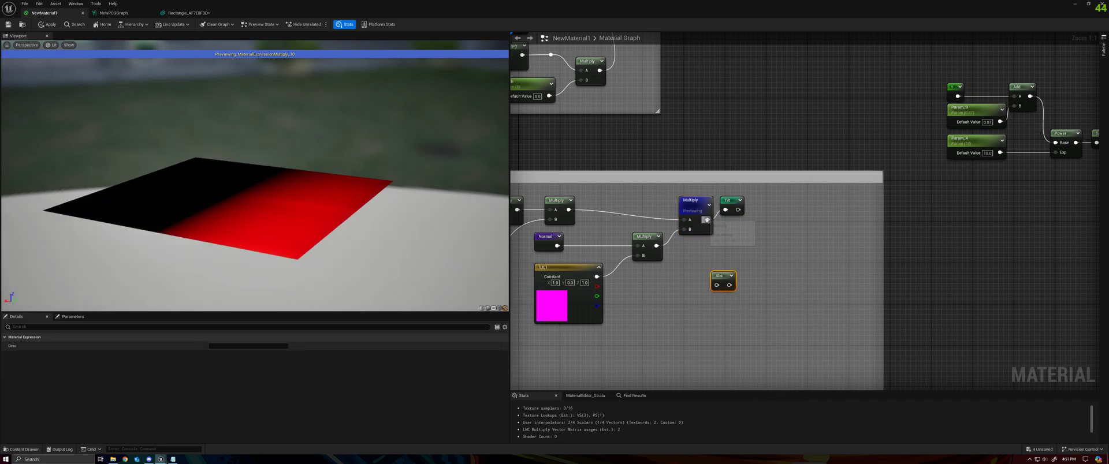
pyautogui.moveTo(707, 220); pyautogui.dragTo(718, 285)
pyautogui.rightClick(723, 275)
pyautogui.click(745, 294)
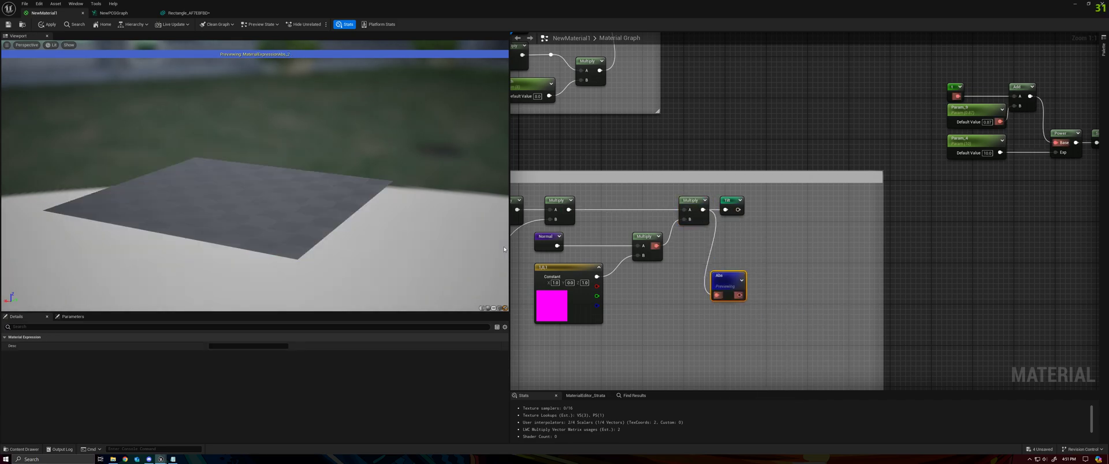
pyautogui.moveTo(265, 214)
pyautogui.mouseDown()
pyautogui.moveTo(428, 205)
pyautogui.moveTo(393, 199)
pyautogui.moveTo(312, 228)
pyautogui.moveTo(254, 216)
pyautogui.mouseUp()
# Set the Tilt Amount default value to 20 and examine the Abs preview across the plane
pyautogui.moveTo(577, 247); pyautogui.dragTo(770, 253, button='right')
pyautogui.click(653, 283)
pyautogui.write('20')
pyautogui.click(656, 322)
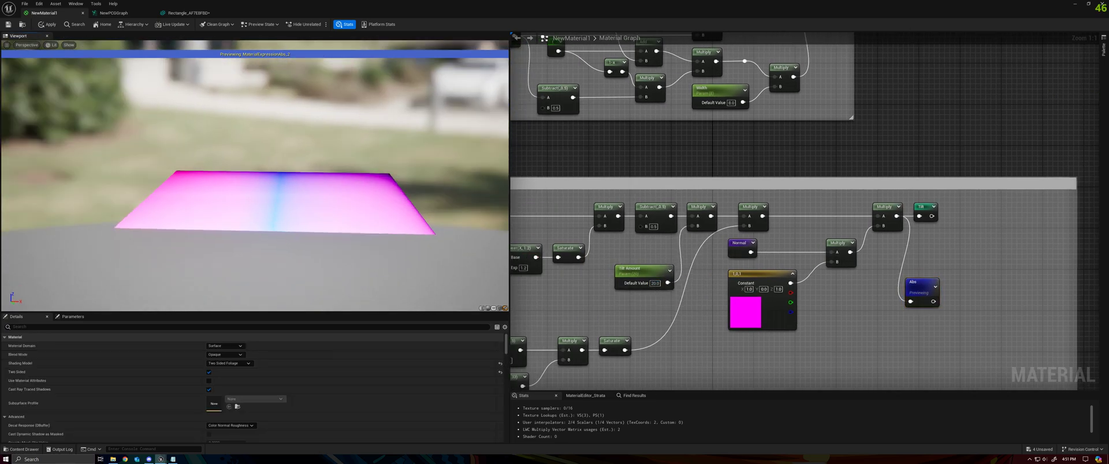
pyautogui.moveTo(300, 202); pyautogui.dragTo(323, 162)
# Delete the Abs preview node and restore the Tilt Amount default value to 1.2
pyautogui.click(918, 284)
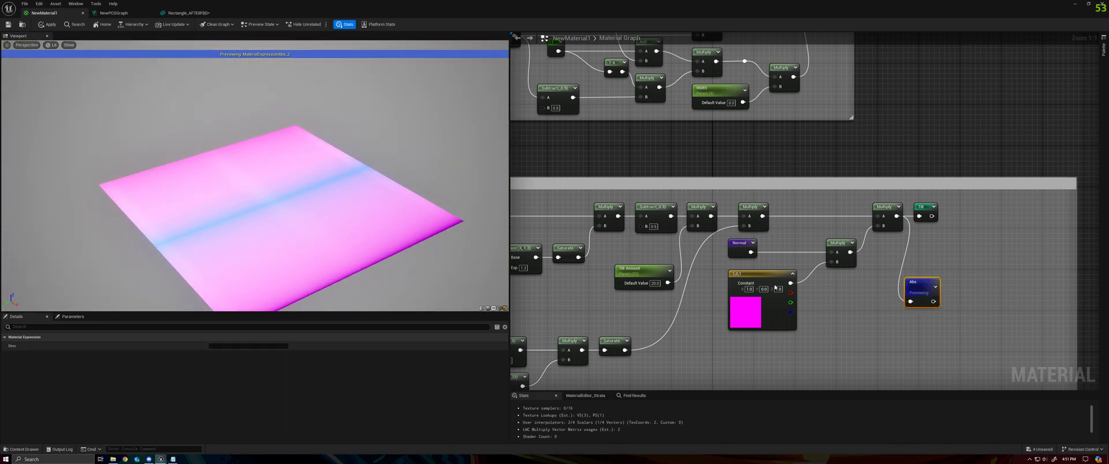
pyautogui.press('Delete')
pyautogui.click(655, 283)
pyautogui.write('1.2')
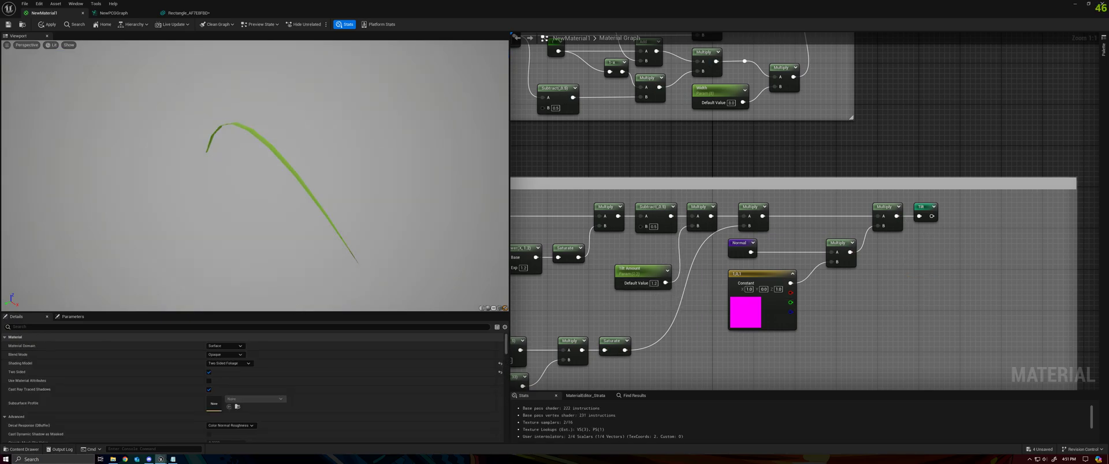
# Trace the Tilt reroute from its declaration to where it is used near the material's output node
pyautogui.moveTo(955, 208); pyautogui.dragTo(789, 229, button='right')
pyautogui.click(769, 229)
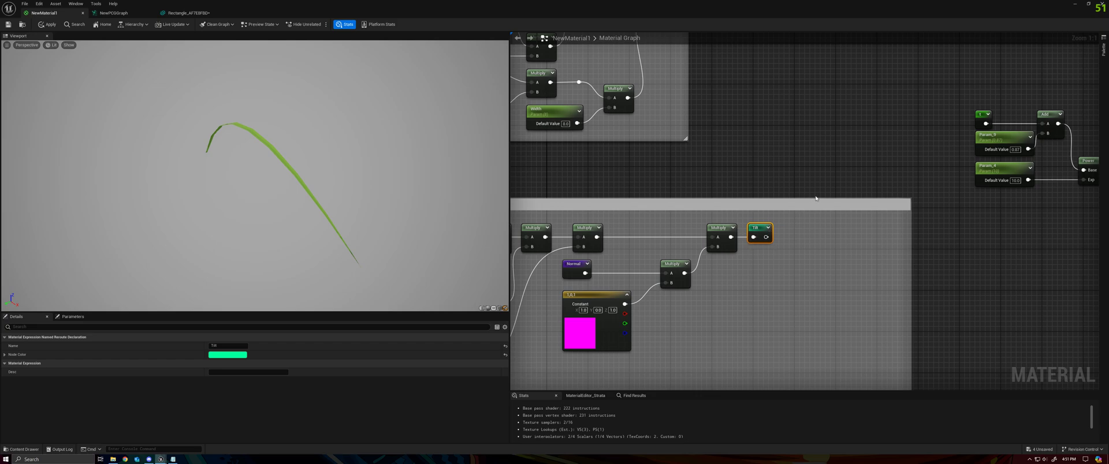
pyautogui.scroll(-2, 838, 164)
pyautogui.moveTo(850, 142); pyautogui.dragTo(750, 334, button='right')
pyautogui.moveTo(787, 260); pyautogui.dragTo(750, 359, button='right')
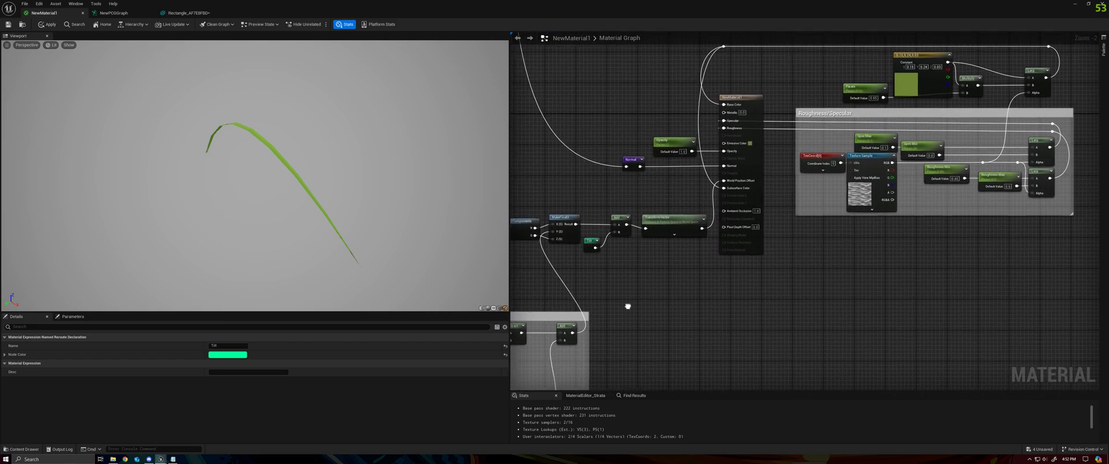
pyautogui.moveTo(619, 297); pyautogui.dragTo(709, 337, button='right')
pyautogui.scroll(2, 701, 327)
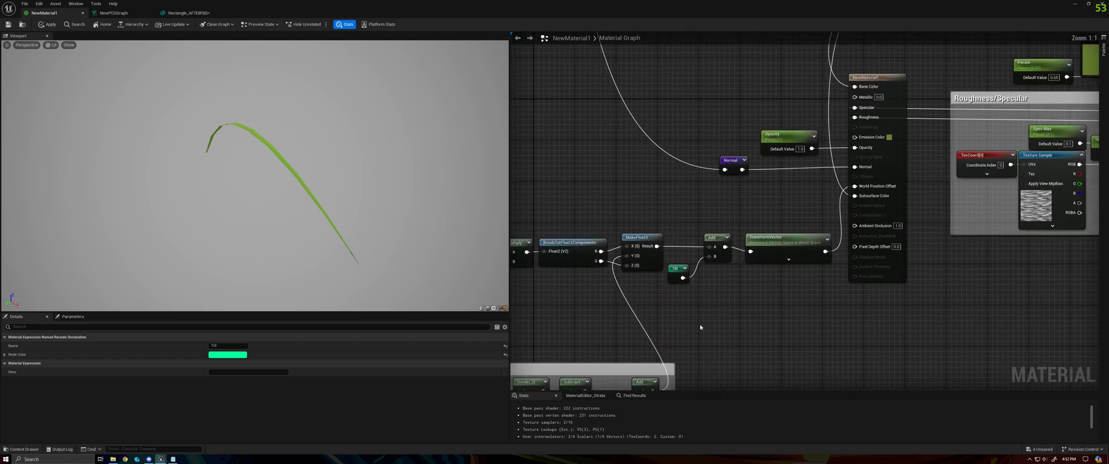
# Inspect the Add node that takes in Tilt and the TransformVector node leading to World Position Offset
pyautogui.click(716, 243)
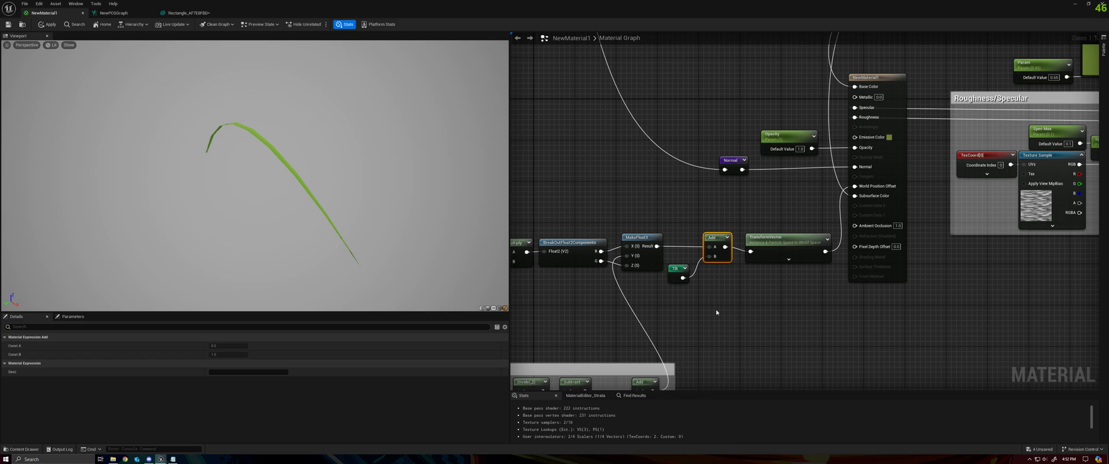
pyautogui.moveTo(790, 248); pyautogui.dragTo(790, 242)
pyautogui.moveTo(774, 306); pyautogui.dragTo(824, 286, button='right')
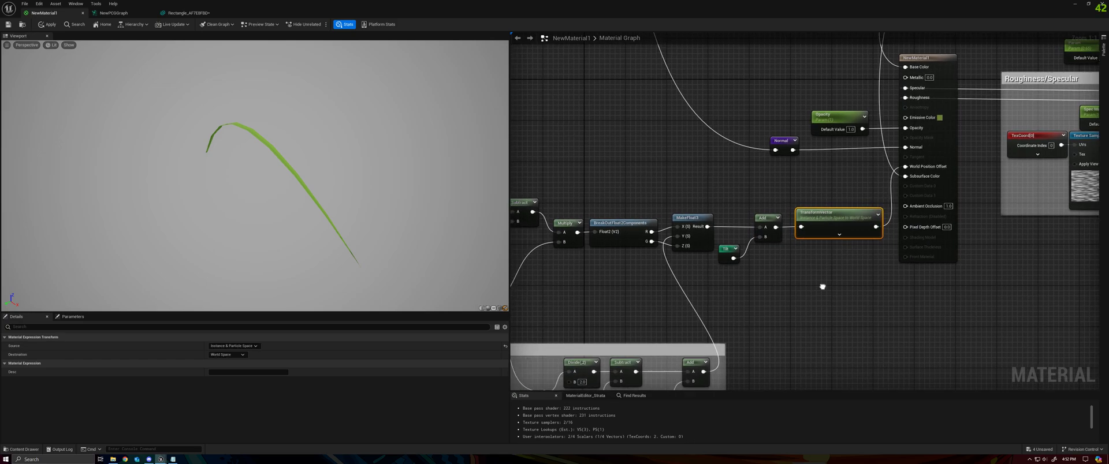
pyautogui.click(824, 285)
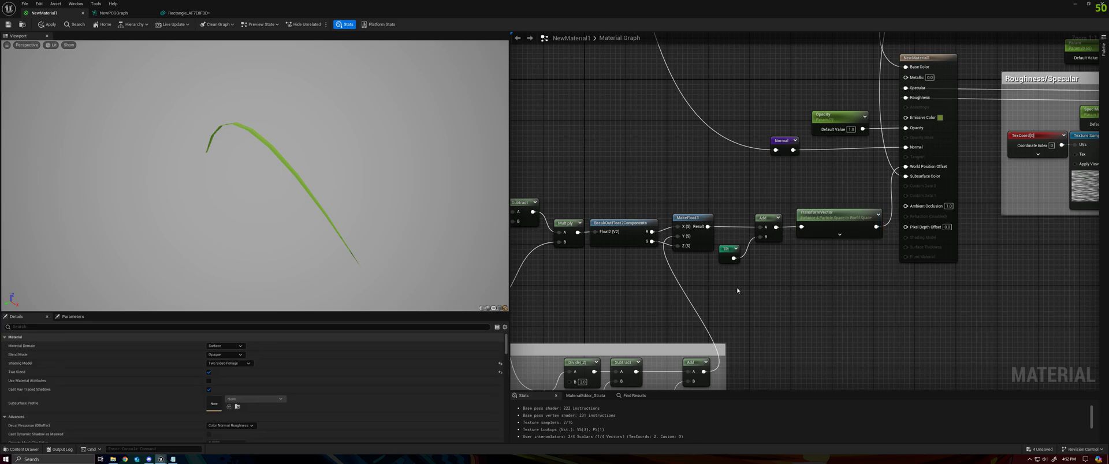
# Set the Tilt Amount default value to 0 in the Tilt section
pyautogui.moveTo(572, 258); pyautogui.dragTo(649, 228, button='right')
pyautogui.moveTo(610, 263); pyautogui.dragTo(774, 124, button='right')
pyautogui.moveTo(615, 296); pyautogui.dragTo(768, 146, button='right')
pyautogui.moveTo(826, 276); pyautogui.dragTo(733, 114, button='right')
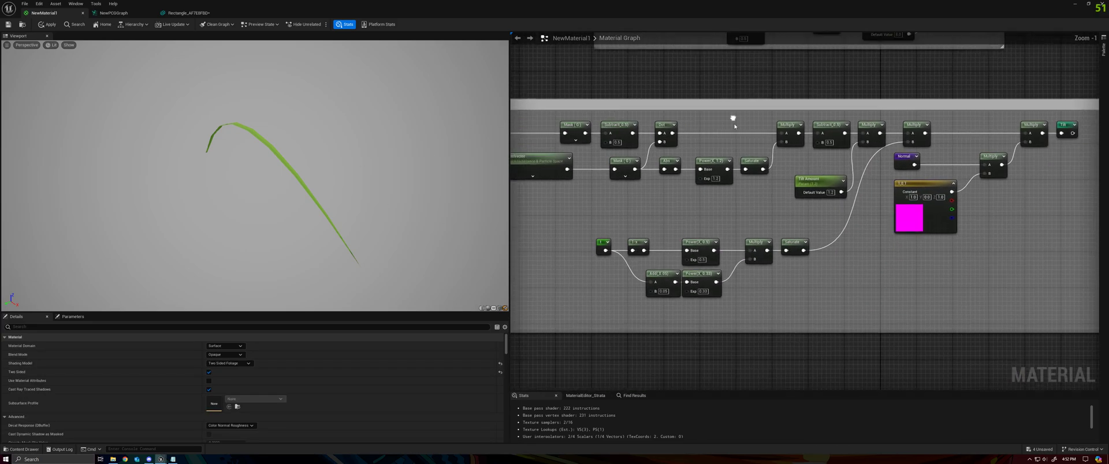
pyautogui.click(827, 189)
pyautogui.write('0')
pyautogui.press('Return')
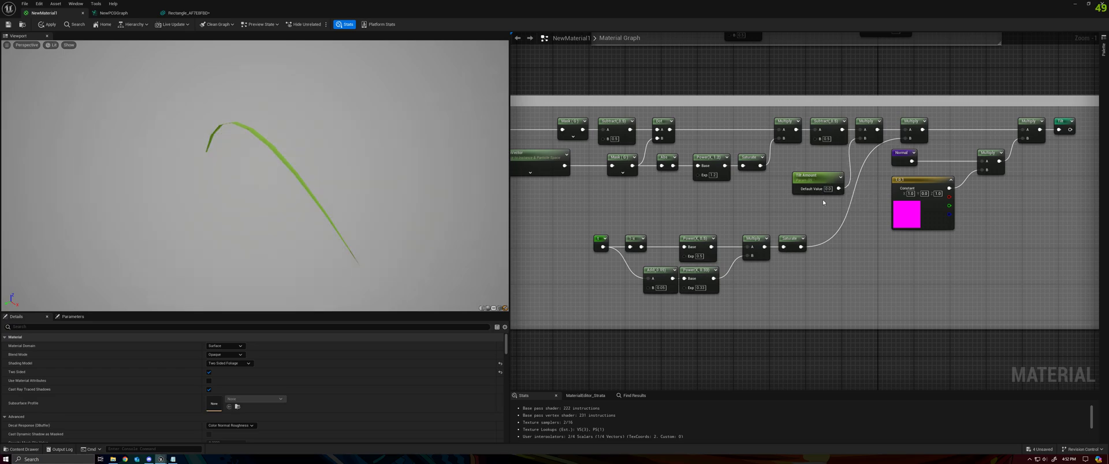
# Move the material editor window aside and examine the grass field in the level viewport from low angles
pyautogui.moveTo(493, 3); pyautogui.dragTo(986, 74)
pyautogui.moveTo(541, 171)
pyautogui.mouseDown(button='right')
pyautogui.moveTo(533, 189)
pyautogui.moveTo(534, 174)
pyautogui.mouseUp(button='right')
pyautogui.moveTo(405, 291); pyautogui.dragTo(466, 239, button='right')
pyautogui.press('w')
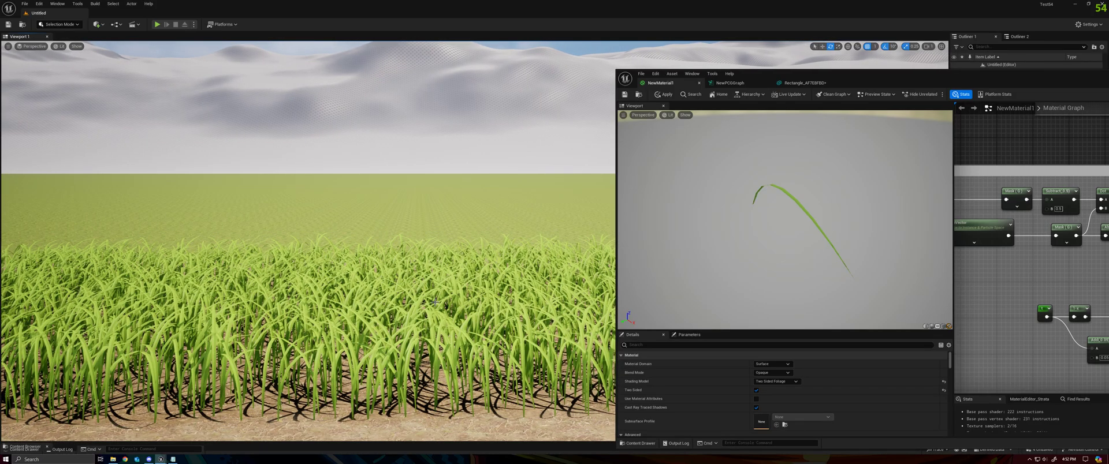
pyautogui.moveTo(446, 305)
pyautogui.mouseDown(button='right')
pyautogui.moveTo(449, 292)
pyautogui.moveTo(486, 306)
pyautogui.moveTo(517, 270)
pyautogui.moveTo(446, 303)
pyautogui.mouseUp(button='right')
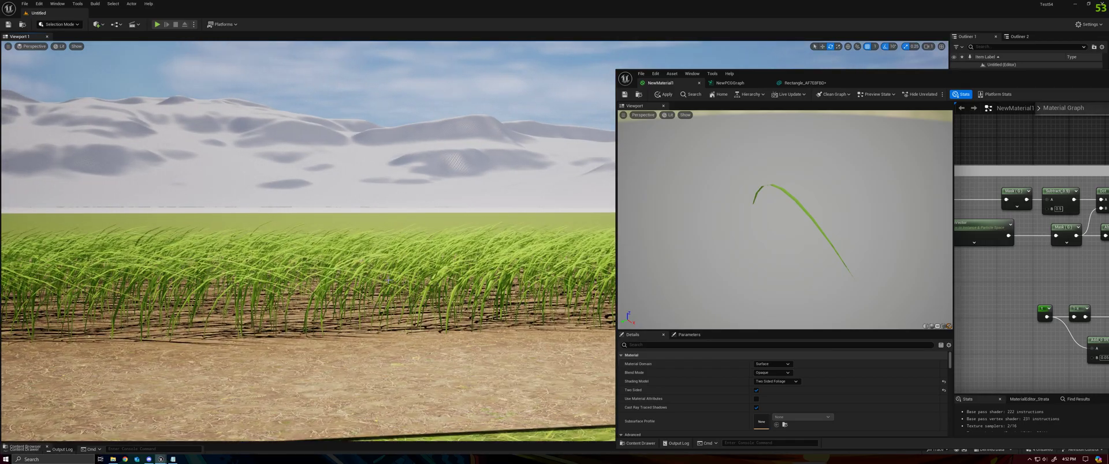
pyautogui.moveTo(364, 276); pyautogui.dragTo(446, 311, button='right')
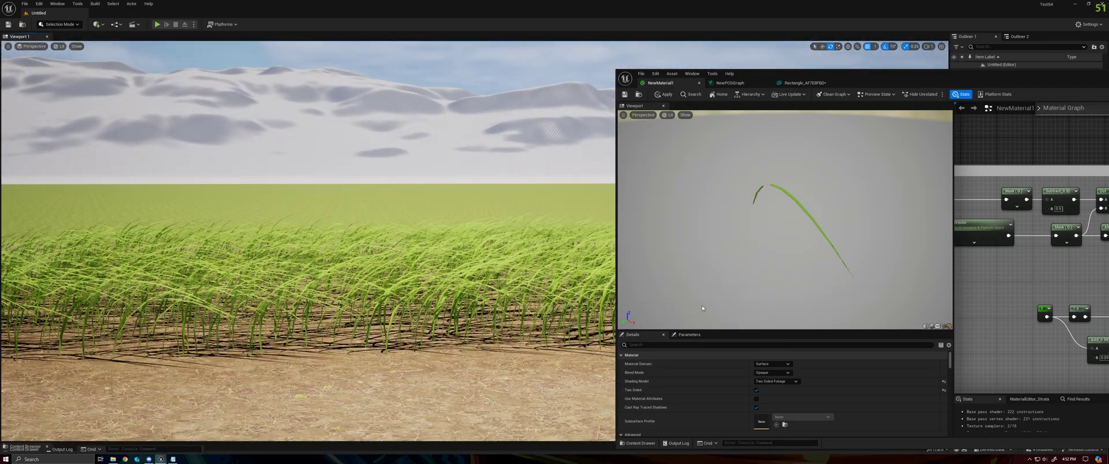
# Bring the Tilt Amount parameter back into view and set its default value to 1.2
pyautogui.moveTo(962, 82); pyautogui.dragTo(796, 65)
pyautogui.moveTo(971, 250); pyautogui.dragTo(918, 226, button='right')
pyautogui.click(1054, 220)
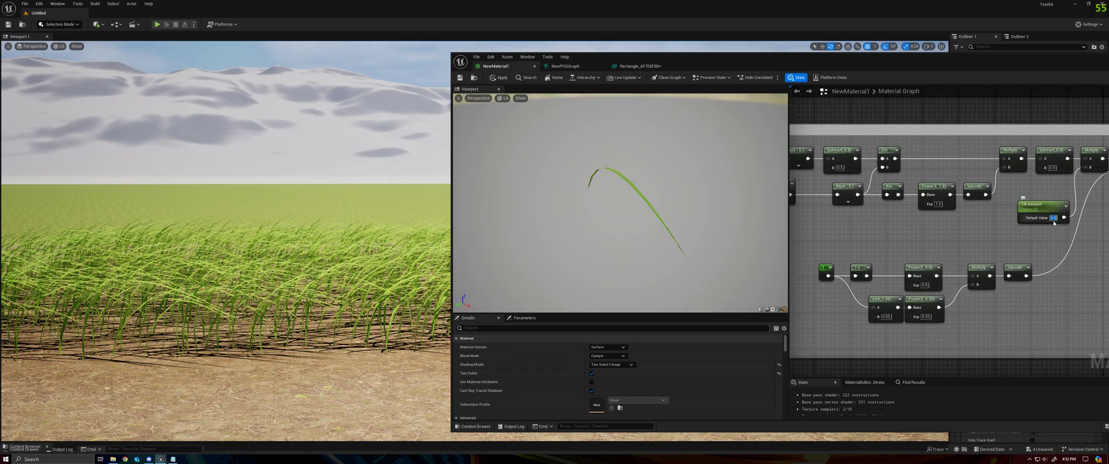
pyautogui.write('.2')
pyautogui.press('Return')
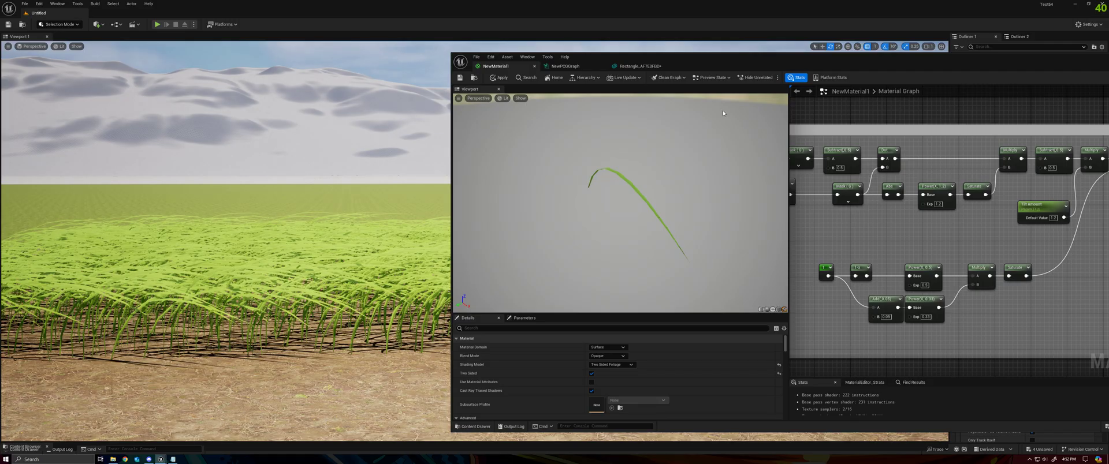
# Move the material editor window clear of the level and fly around the grass field to examine the tilted blades' thickness
pyautogui.moveTo(743, 65); pyautogui.dragTo(958, 106)
pyautogui.press('w')
pyautogui.moveTo(359, 277); pyautogui.dragTo(426, 307, button='right')
pyautogui.press('s')
pyautogui.press('w')
pyautogui.press('e')
pyautogui.press('s')
pyautogui.press('w')
pyautogui.press('e')
pyautogui.moveTo(359, 292); pyautogui.dragTo(359, 276, button='right')
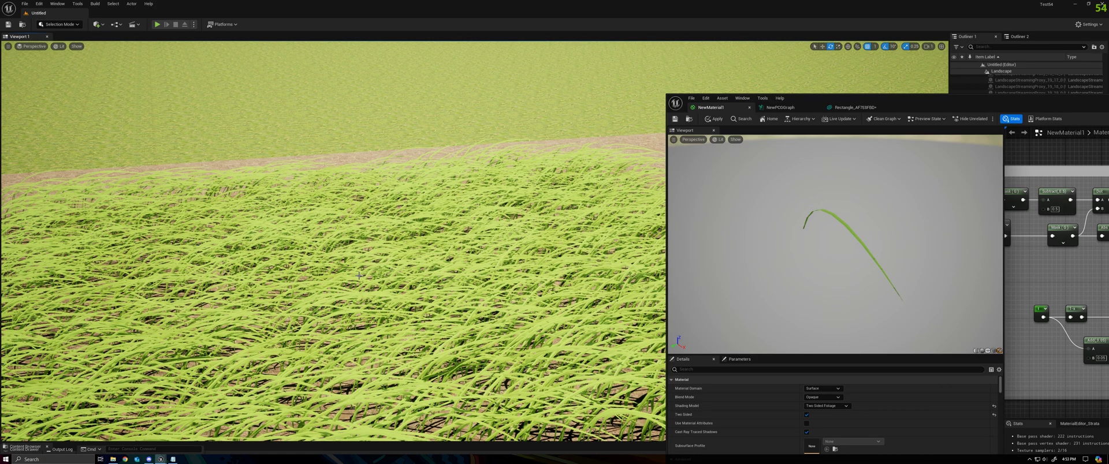
pyautogui.moveTo(362, 279); pyautogui.dragTo(363, 281, button='right')
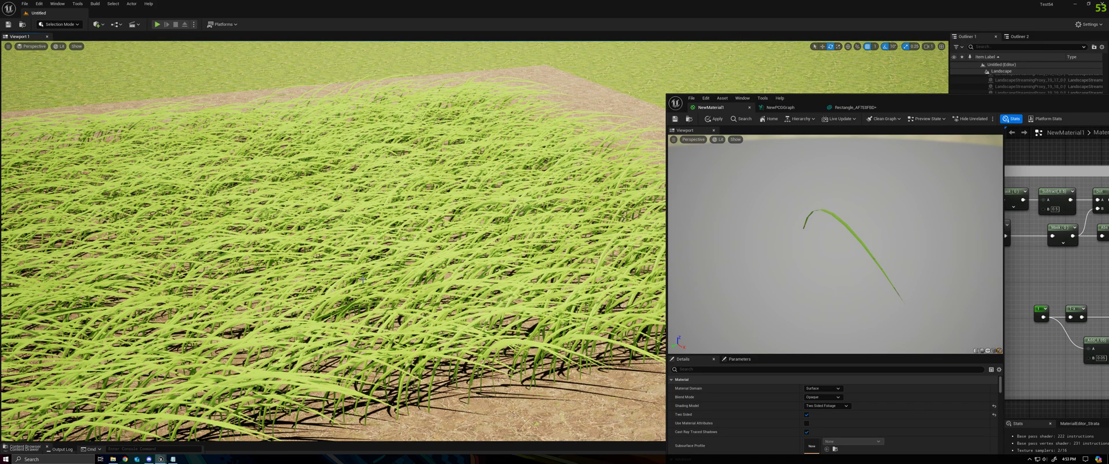